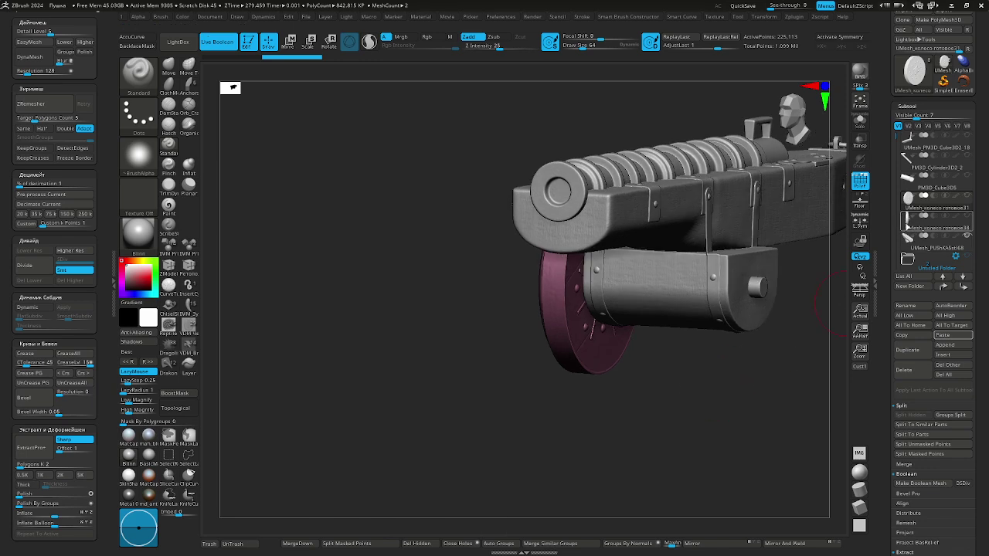
- Hide both wheel subtools and select the cannon body subtool
{"action": "left_click", "coordinate": [913, 221]}
{"action": "left_click_drag", "start_coordinate": [717, 438], "coordinate": [642, 443]}
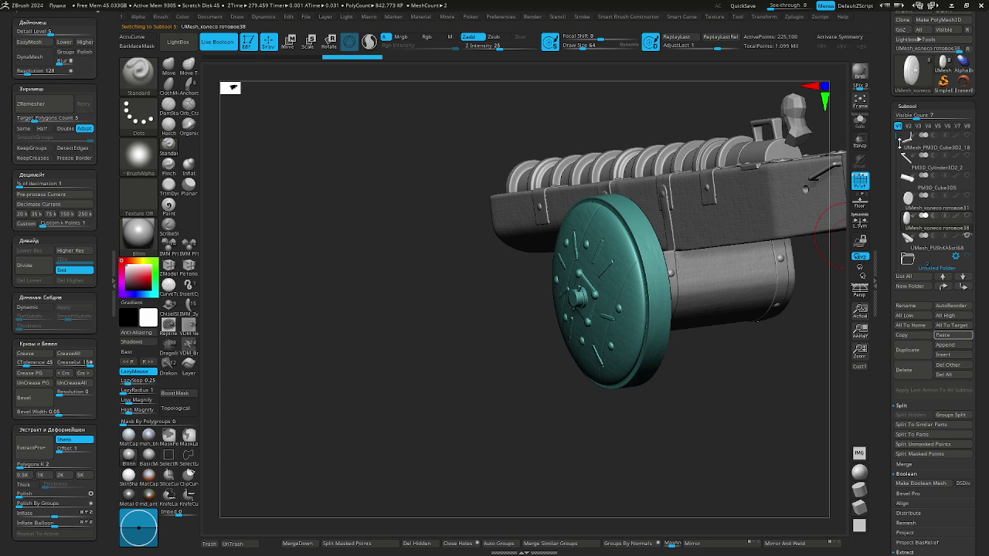
{"action": "mouse_move", "coordinate": [907, 195]}
{"action": "left_click", "coordinate": [907, 240]}
{"action": "left_click_drag", "start_coordinate": [688, 429], "coordinate": [832, 304]}
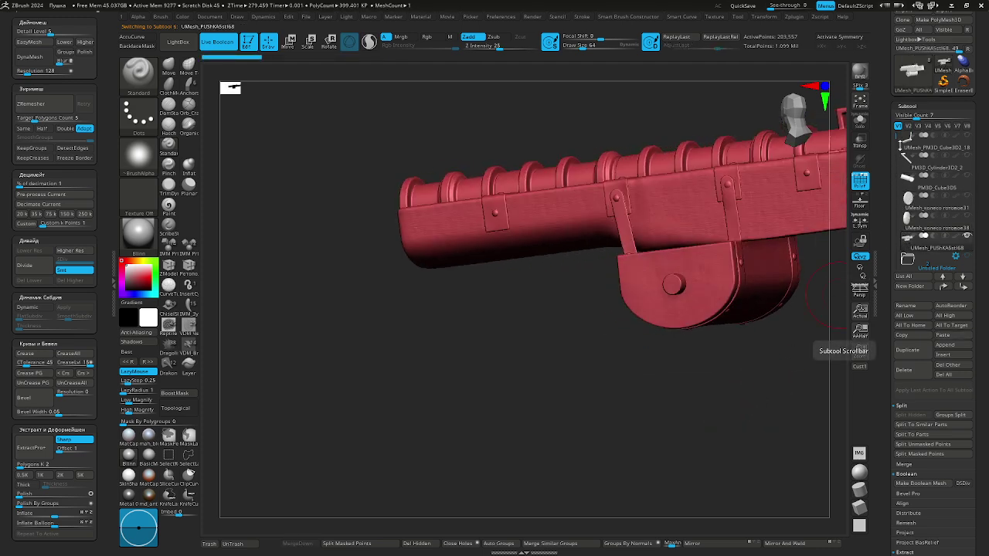
- Show the rear support frame subtool UMesh_PM3D_Cube3D2_18 alongside the cannon body, in a full side view
{"action": "left_click", "coordinate": [966, 136]}
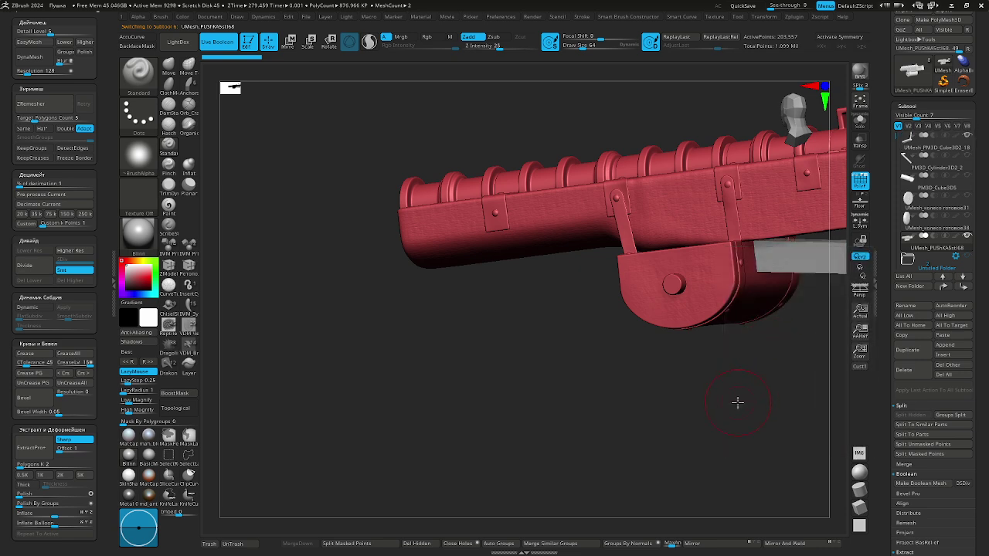
{"action": "left_click_drag", "start_coordinate": [737, 404], "coordinate": [539, 375]}
{"action": "left_click", "coordinate": [564, 303], "text": "alt"}
{"action": "left_click_drag", "start_coordinate": [582, 430], "coordinate": [585, 451]}
{"action": "left_click", "coordinate": [462, 360], "text": "alt"}
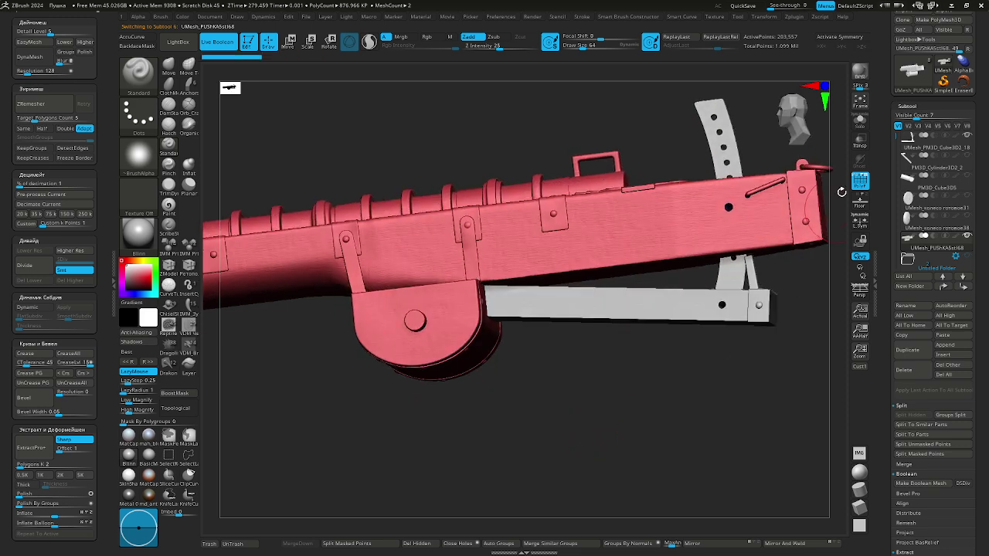
{"action": "left_click", "coordinate": [810, 83]}
{"action": "left_click", "coordinate": [811, 82]}
{"action": "left_click_drag", "start_coordinate": [534, 161], "coordinate": [621, 201], "text": "alt"}
{"action": "key", "text": "minus"}
{"action": "key", "text": "minus"}
{"action": "key", "text": "minus"}
{"action": "key", "text": "minus"}
{"action": "key", "text": "equal"}
{"action": "key", "text": "equal"}
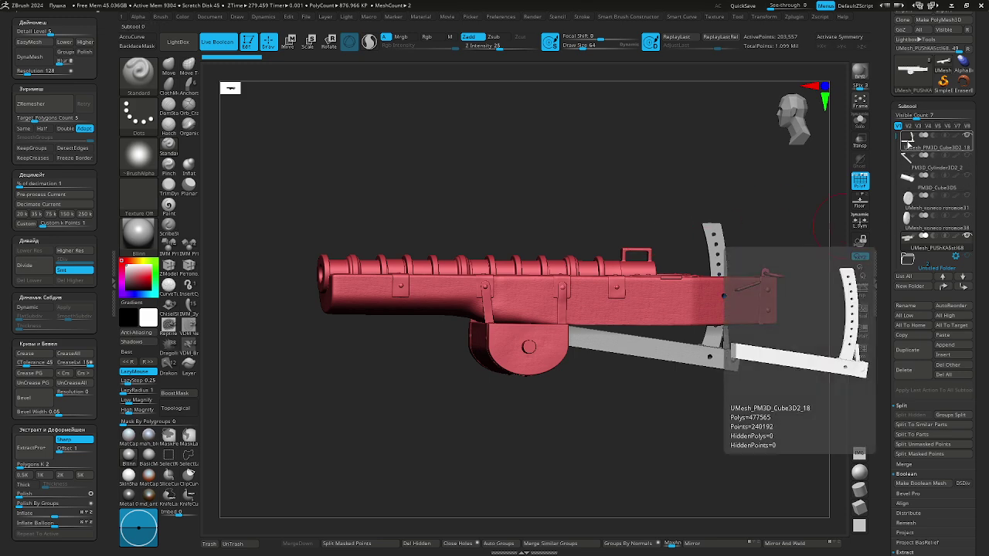
- Make the support frame the active subtool and hide the cannon body, leaving the frame alone in side view
{"action": "left_click", "coordinate": [909, 145]}
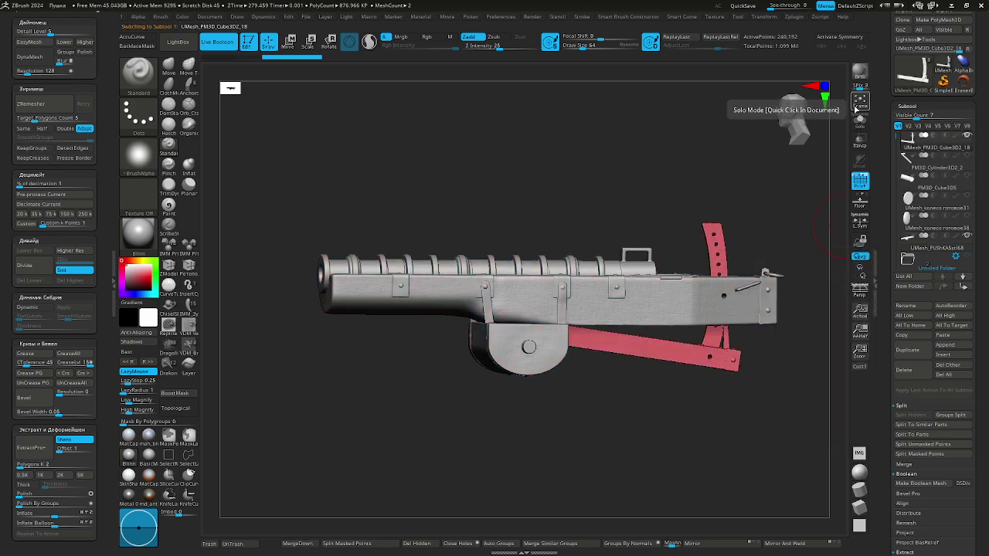
{"action": "left_click", "coordinate": [967, 235]}
{"action": "left_click", "coordinate": [814, 86]}
{"action": "left_click", "coordinate": [813, 85]}
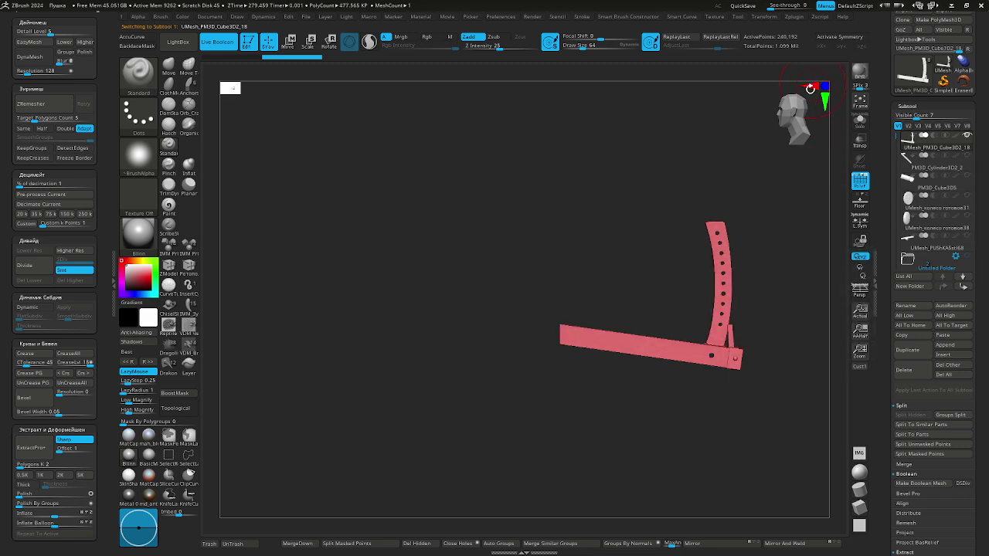
{"action": "left_click_drag", "start_coordinate": [661, 160], "coordinate": [618, 136], "text": "alt"}
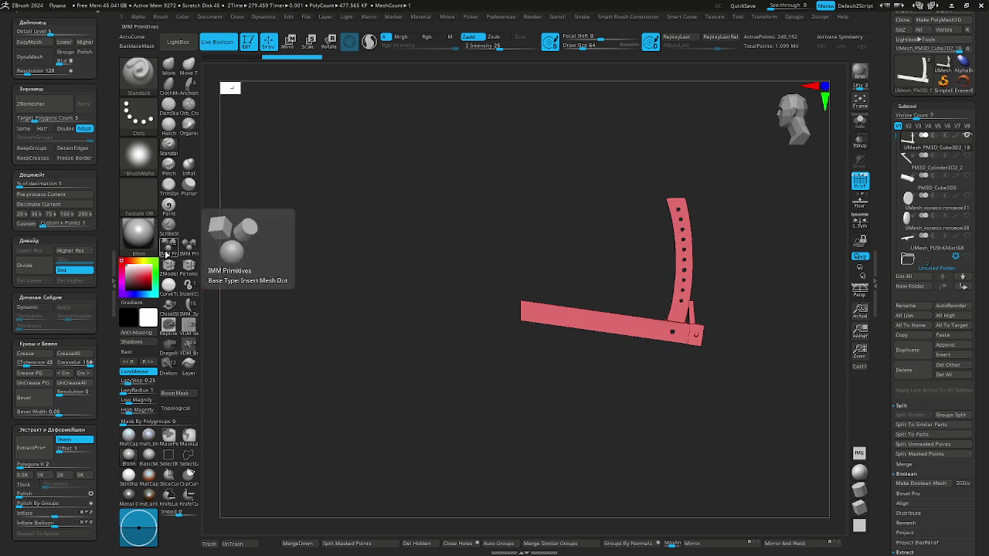
- Insert a small QCube from the IMM Primitives brush at the centre of the front end face of the frame's beam
{"action": "left_click", "coordinate": [169, 249]}
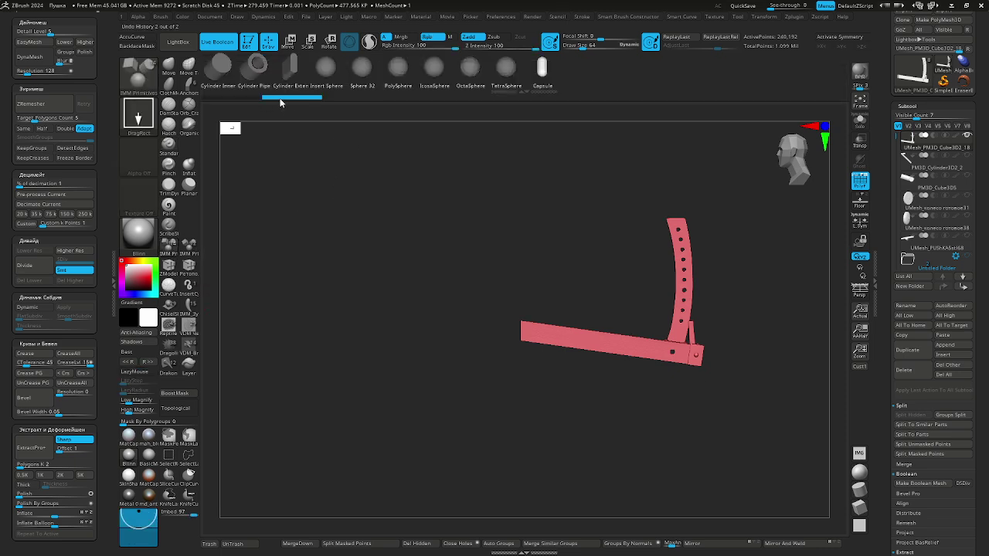
{"action": "left_click_drag", "start_coordinate": [593, 71], "coordinate": [771, 78]}
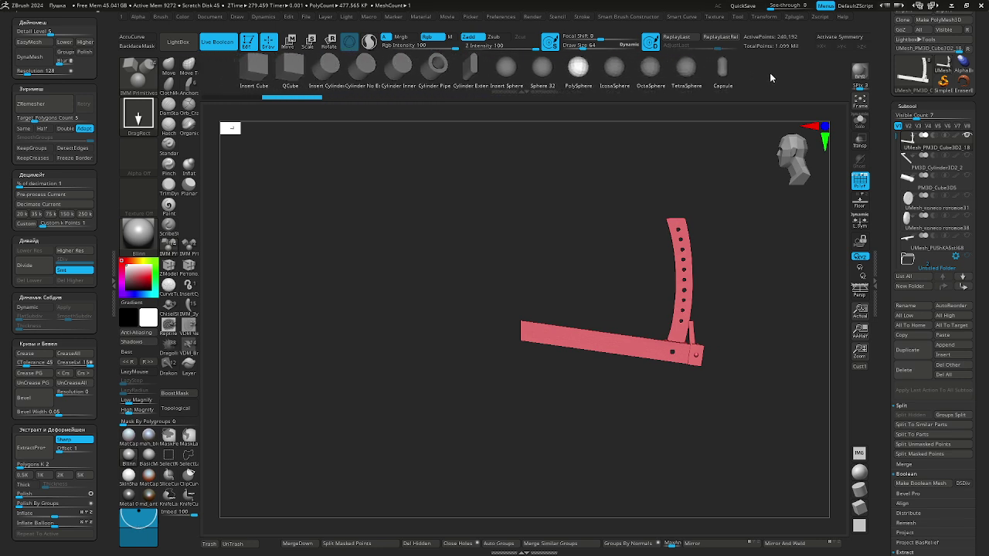
{"action": "left_click", "coordinate": [286, 71]}
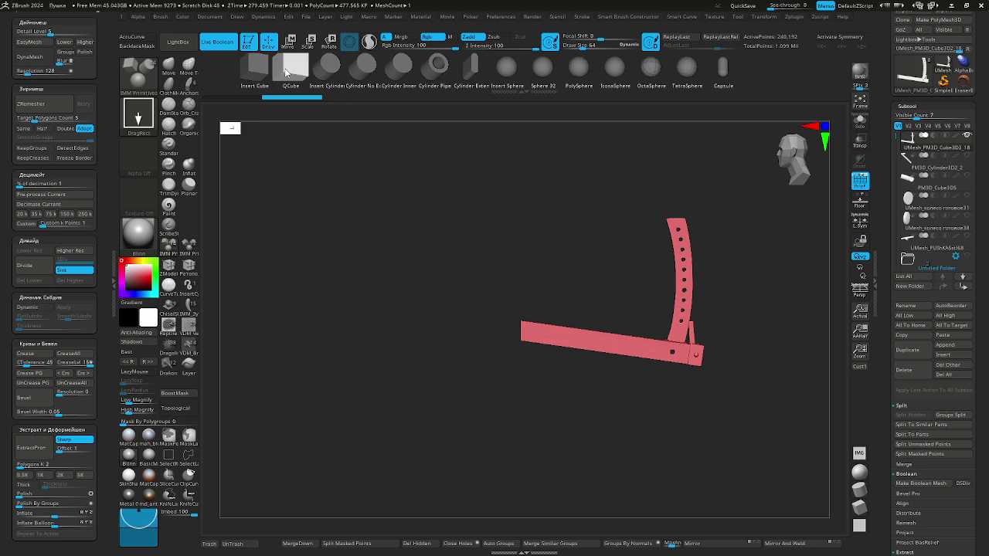
{"action": "left_click", "coordinate": [860, 183]}
{"action": "left_click_drag", "start_coordinate": [585, 216], "coordinate": [800, 210]}
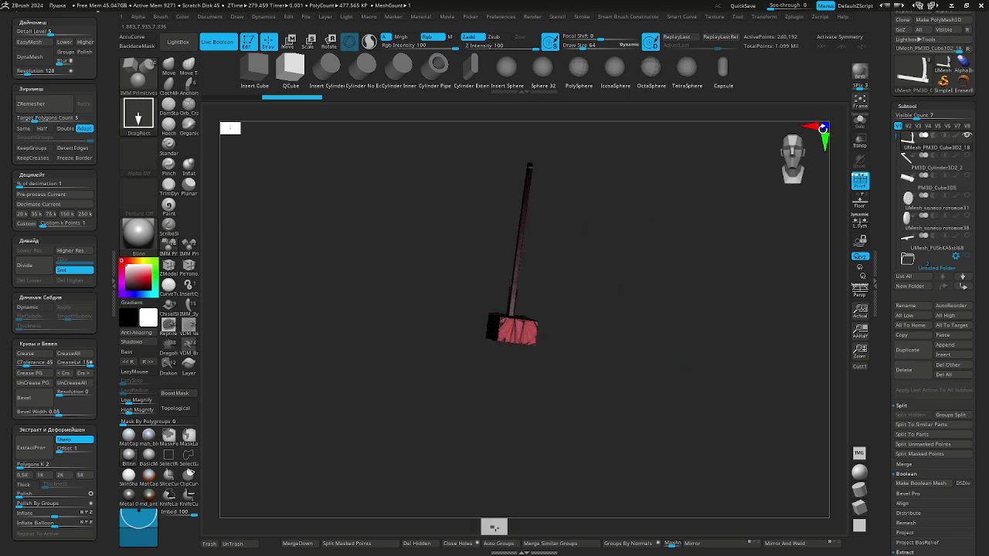
{"action": "left_click", "coordinate": [824, 128]}
{"action": "left_click", "coordinate": [823, 128]}
{"action": "scroll", "coordinate": [530, 347], "scroll_direction": "up", "scroll_amount": 5}
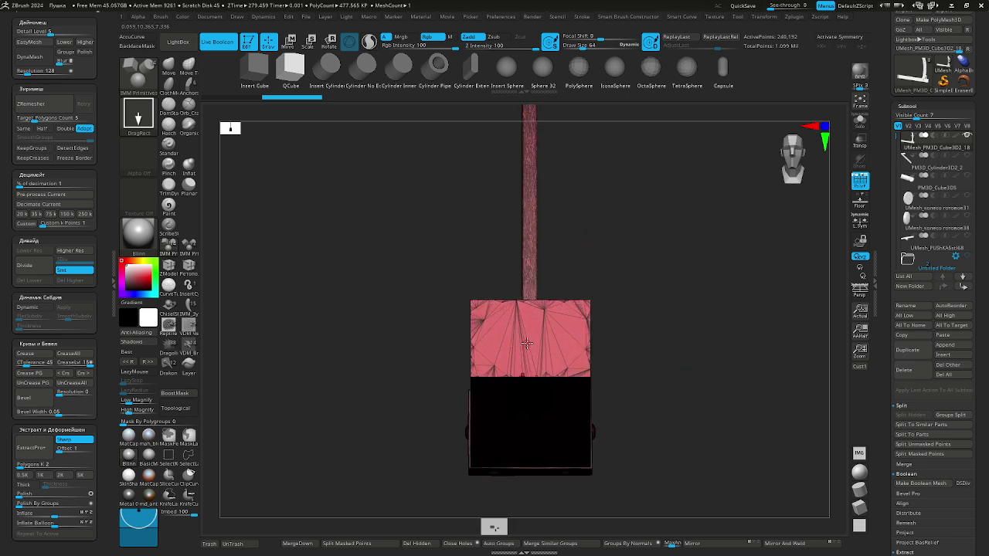
{"action": "scroll", "coordinate": [528, 340], "scroll_direction": "up", "scroll_amount": 2}
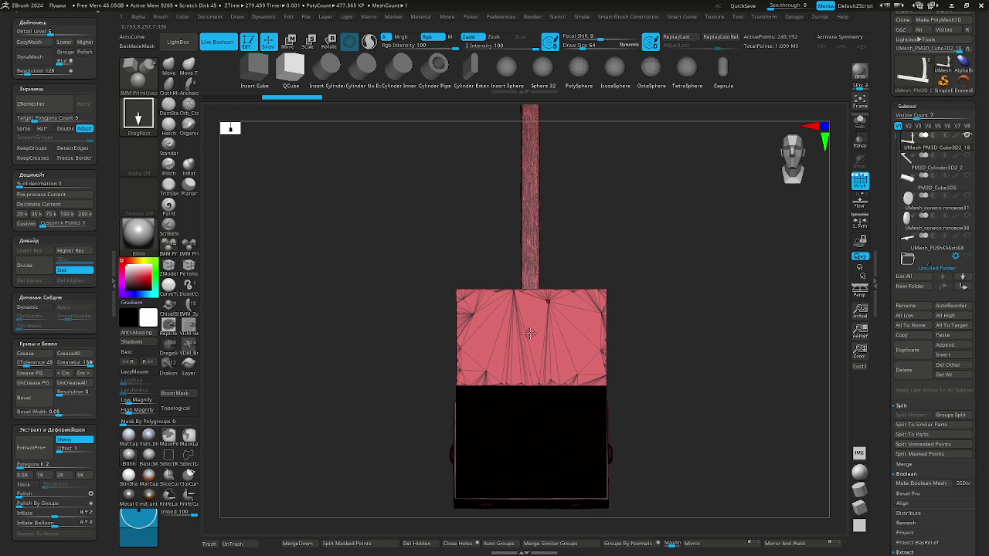
{"action": "left_click_drag", "start_coordinate": [529, 344], "coordinate": [532, 358]}
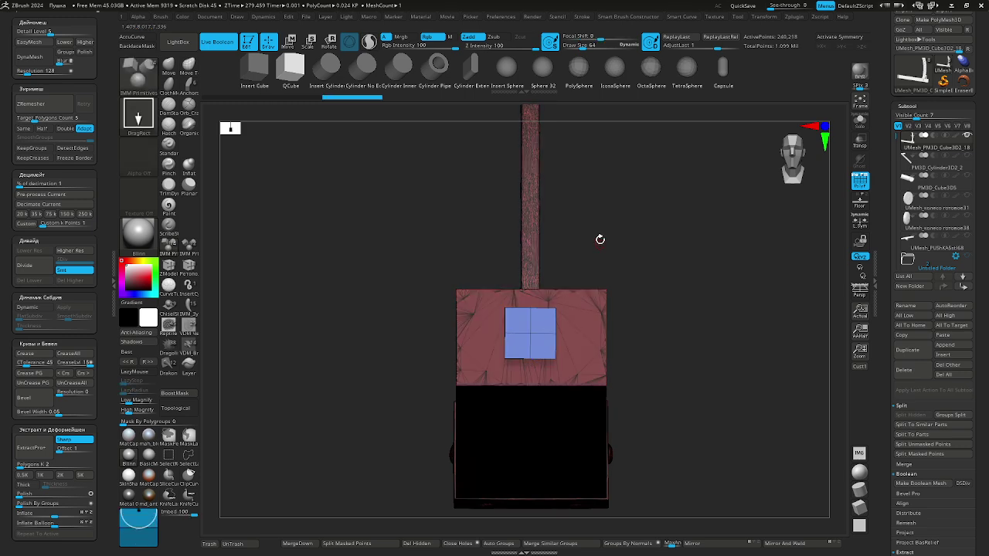
{"action": "left_click_drag", "start_coordinate": [598, 239], "coordinate": [663, 239]}
{"action": "left_click_drag", "start_coordinate": [801, 130], "coordinate": [809, 126]}
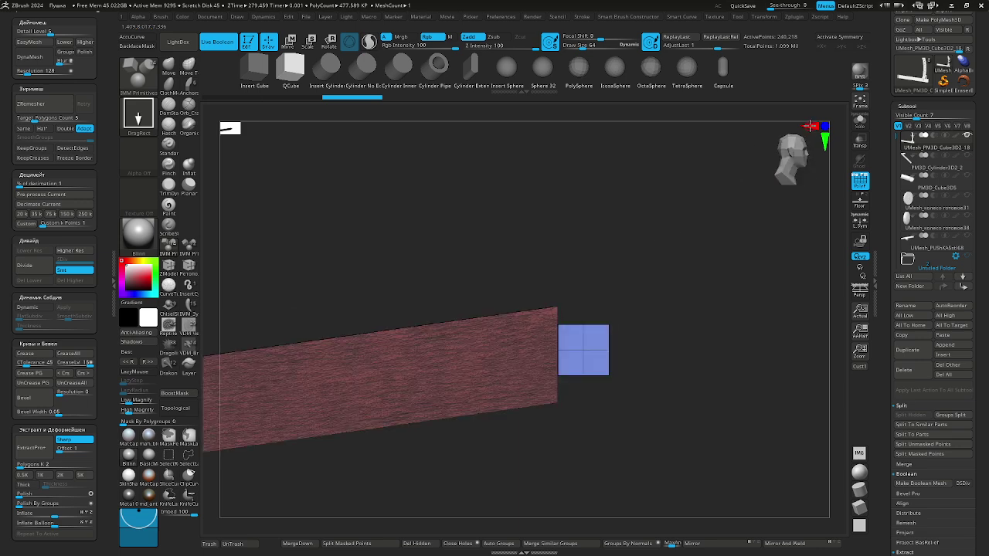
{"action": "left_click_drag", "start_coordinate": [644, 348], "coordinate": [746, 352]}
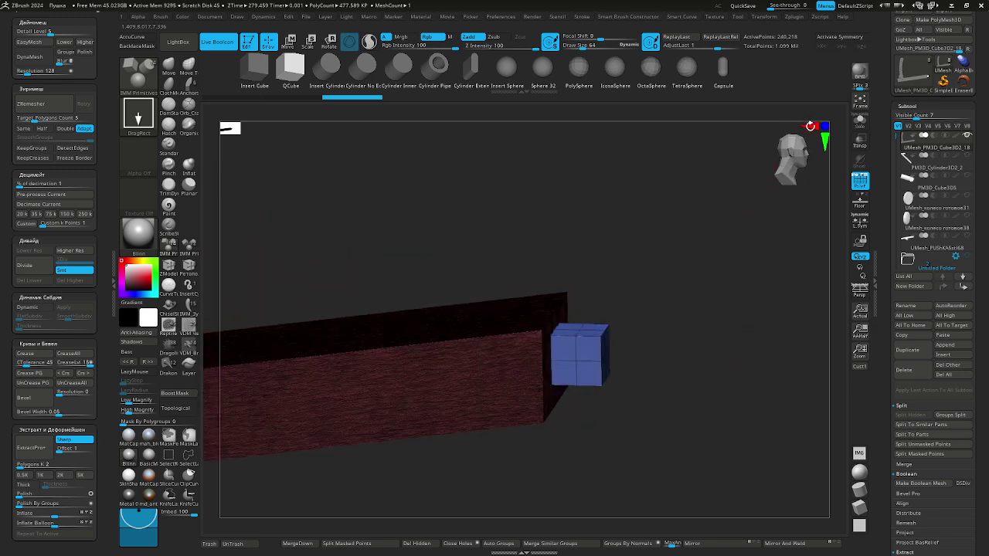
{"action": "left_click", "coordinate": [810, 126]}
{"action": "left_click_drag", "start_coordinate": [712, 418], "coordinate": [703, 352], "text": "alt"}
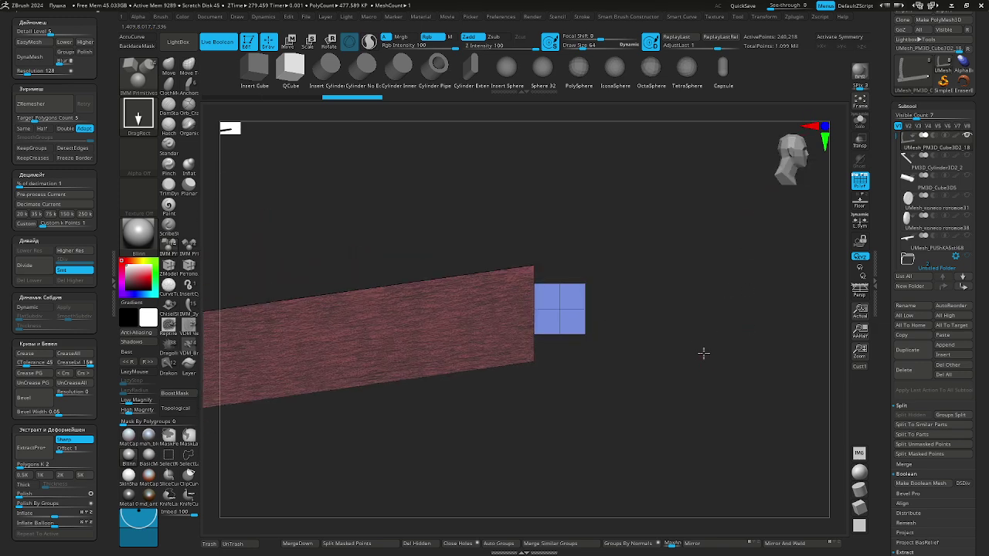
{"action": "left_click_drag", "start_coordinate": [650, 384], "coordinate": [575, 250], "text": "ctrl"}
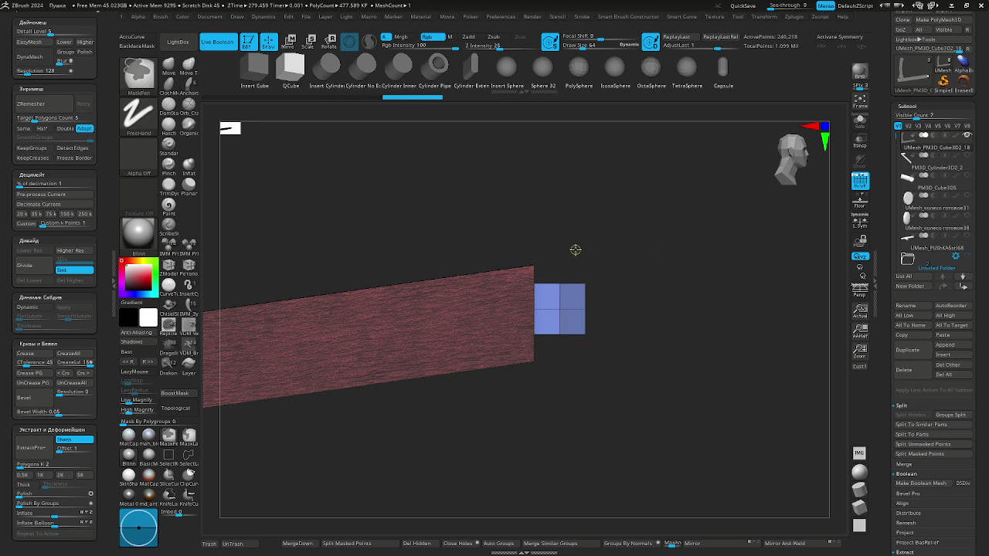
{"action": "key", "text": "ctrl+z"}
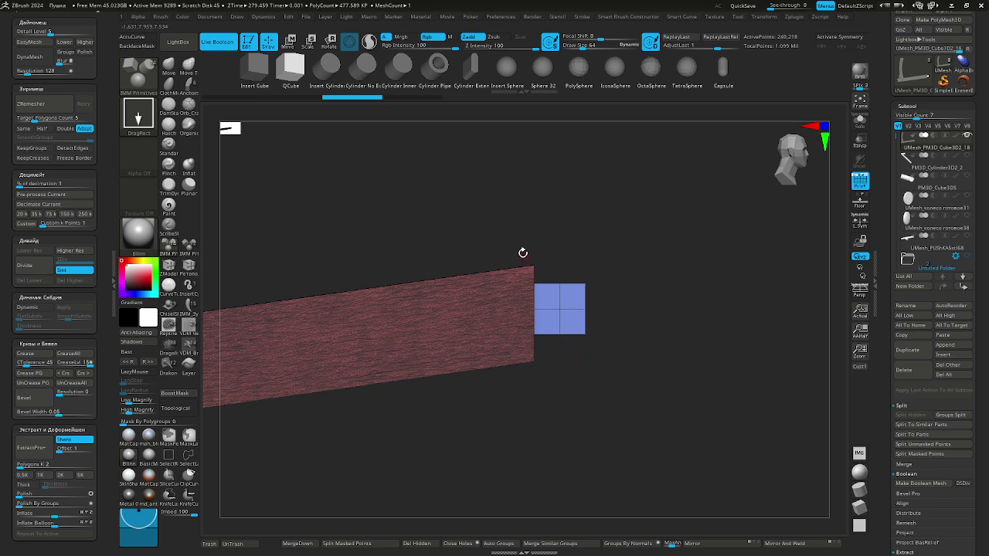
{"action": "left_click_drag", "start_coordinate": [503, 233], "coordinate": [536, 420], "text": "ctrl"}
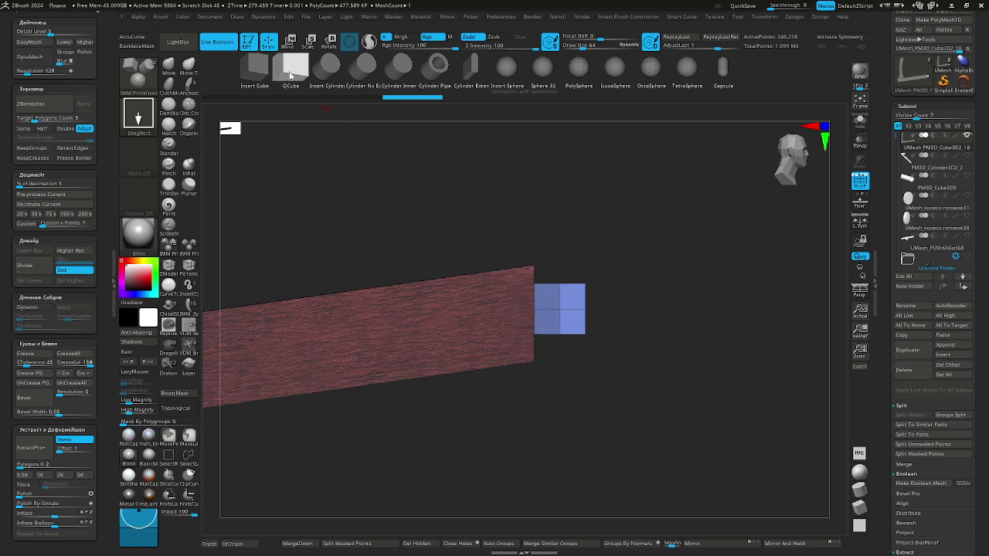
{"action": "left_click", "coordinate": [289, 41]}
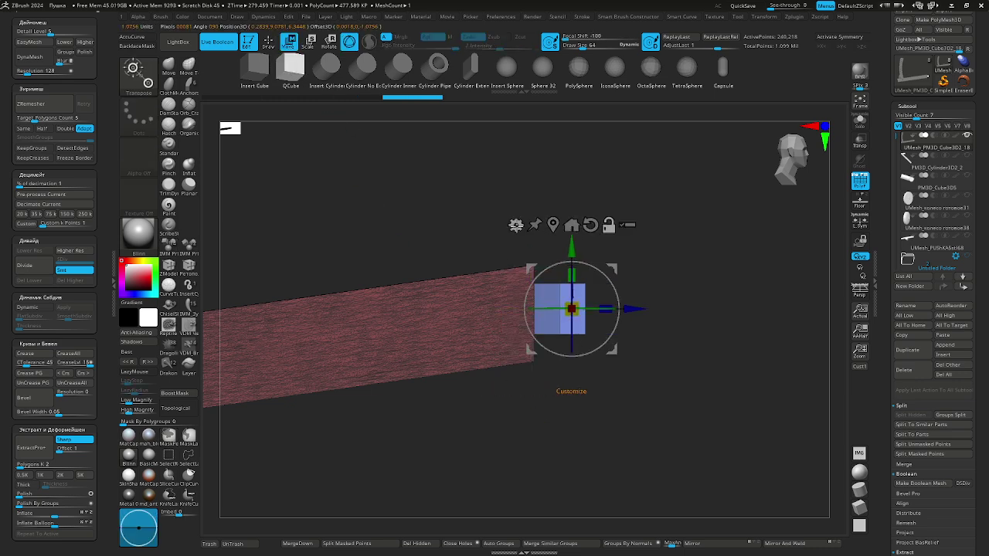
{"action": "key", "text": "equal"}
{"action": "key", "text": "equal"}
{"action": "key", "text": "equal"}
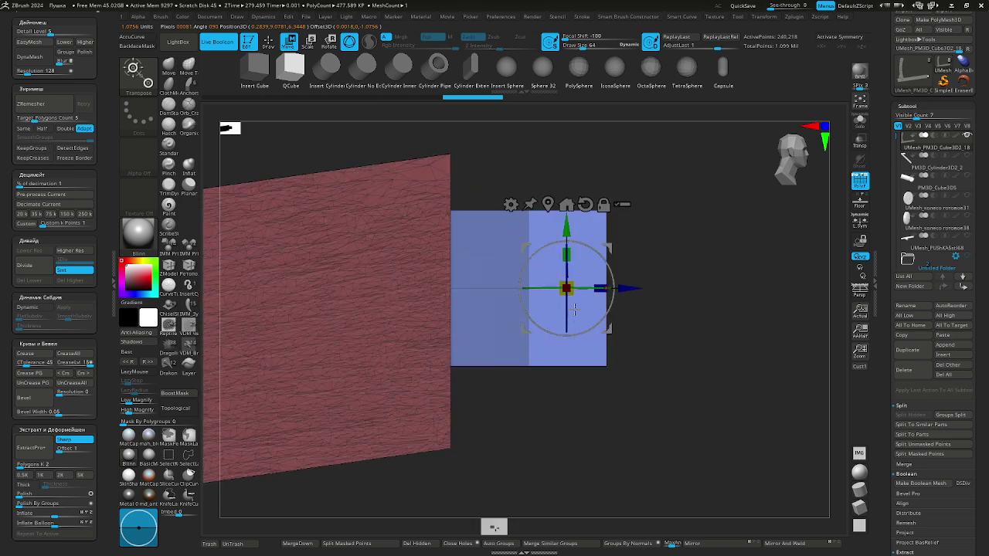
{"action": "left_click_drag", "start_coordinate": [572, 292], "coordinate": [564, 280]}
{"action": "key", "text": "ctrl+z"}
{"action": "key", "text": "ctrl+z"}
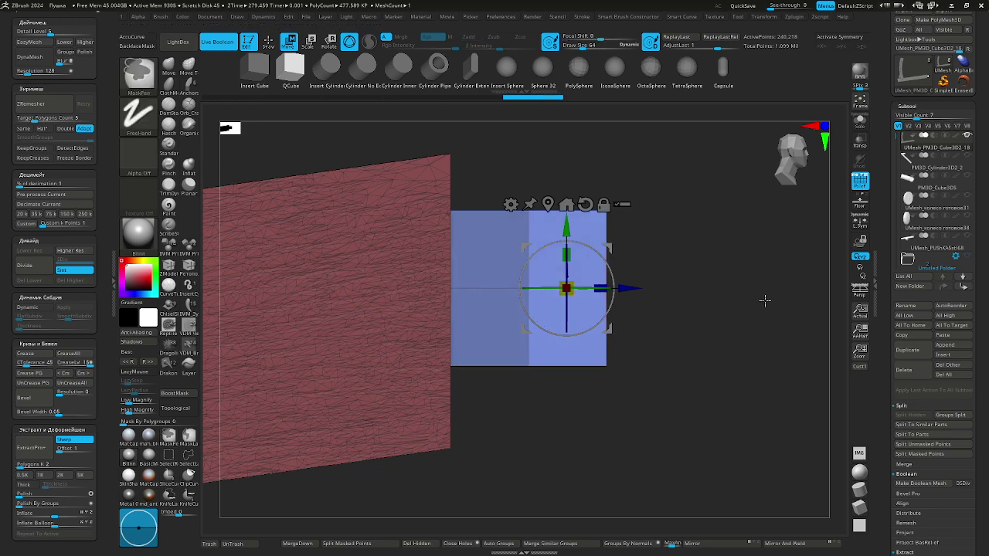
- Remove the middle edge loops from the inserted cube using ZModeler's edge Insert action with Single EdgeLoop as target
{"action": "left_click_drag", "start_coordinate": [752, 292], "coordinate": [742, 315]}
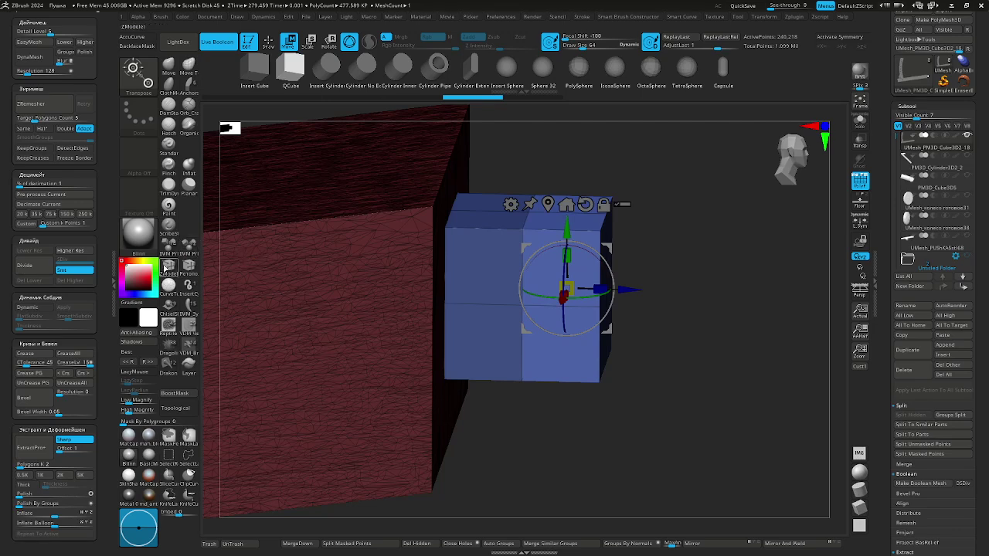
{"action": "left_click", "coordinate": [168, 267]}
{"action": "key", "text": "space"}
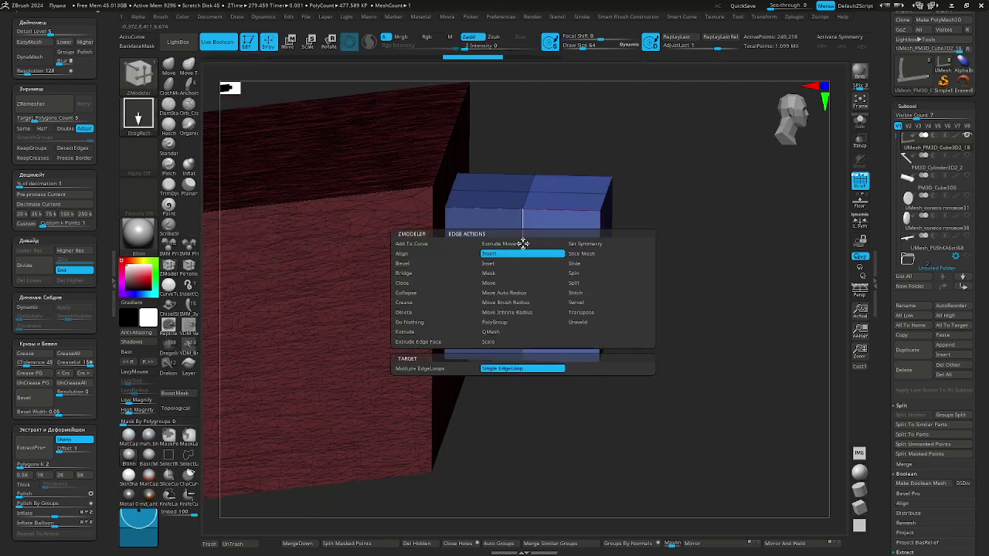
{"action": "left_click", "coordinate": [504, 255]}
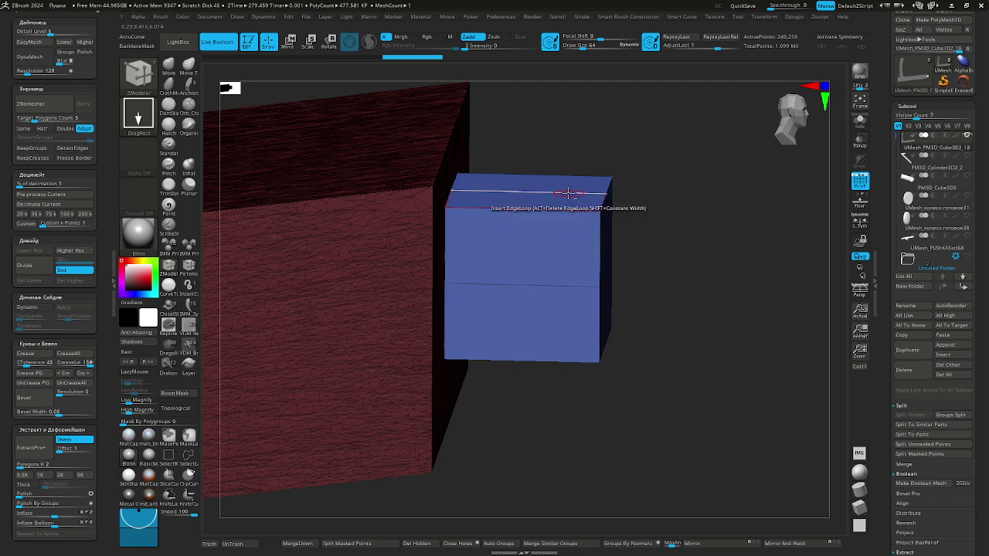
{"action": "left_click_drag", "start_coordinate": [718, 265], "coordinate": [788, 84]}
{"action": "left_click", "coordinate": [613, 272], "text": "alt"}
- Mask the cube's beam-side face, then taper the cube by scaling down its outer face and moving that face away from the beam
{"action": "left_click", "coordinate": [813, 83]}
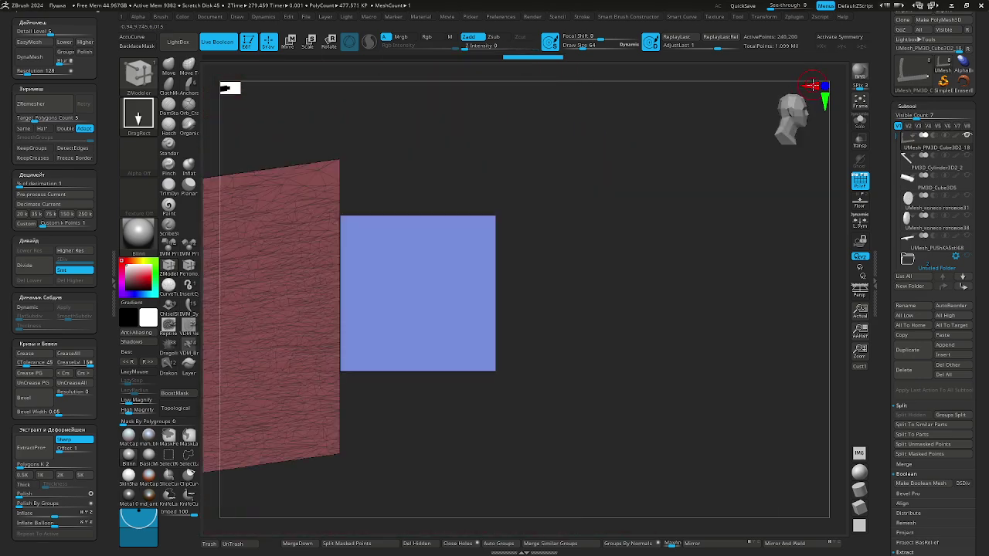
{"action": "left_click_drag", "start_coordinate": [510, 163], "coordinate": [669, 192], "text": "alt"}
{"action": "mouse_move", "coordinate": [430, 150]}
{"action": "left_mouse_down", "text": "ctrl"}
{"action": "mouse_move", "coordinate": [538, 512]}
{"action": "mouse_move", "coordinate": [532, 504]}
{"action": "left_mouse_up", "text": "ctrl"}
{"action": "left_click", "coordinate": [287, 41]}
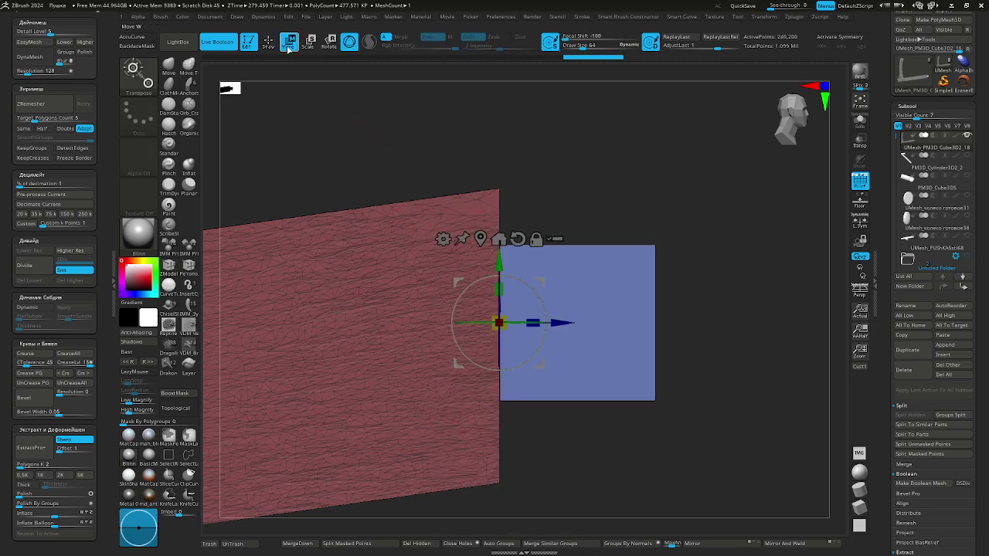
{"action": "left_click_drag", "start_coordinate": [502, 324], "coordinate": [492, 309]}
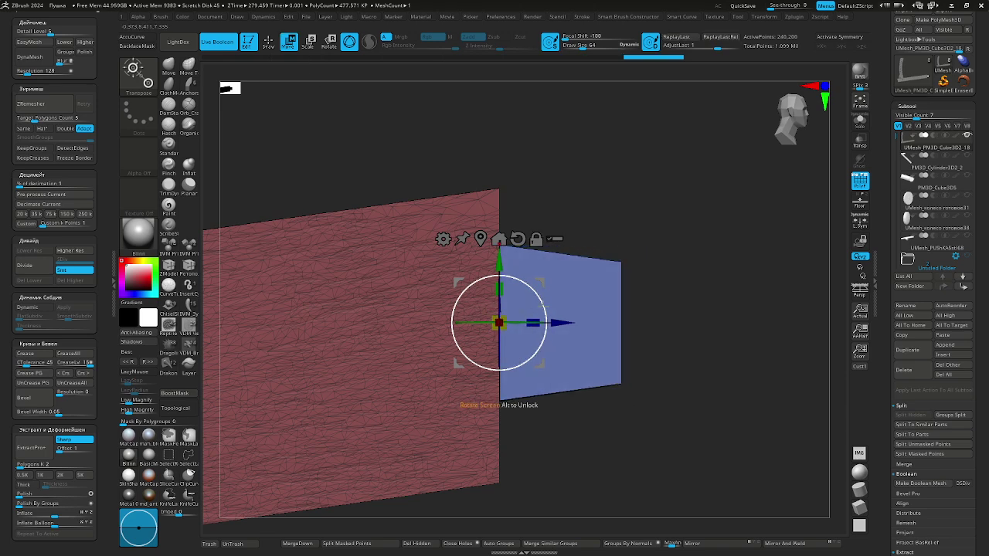
{"action": "left_click_drag", "start_coordinate": [563, 323], "coordinate": [597, 323]}
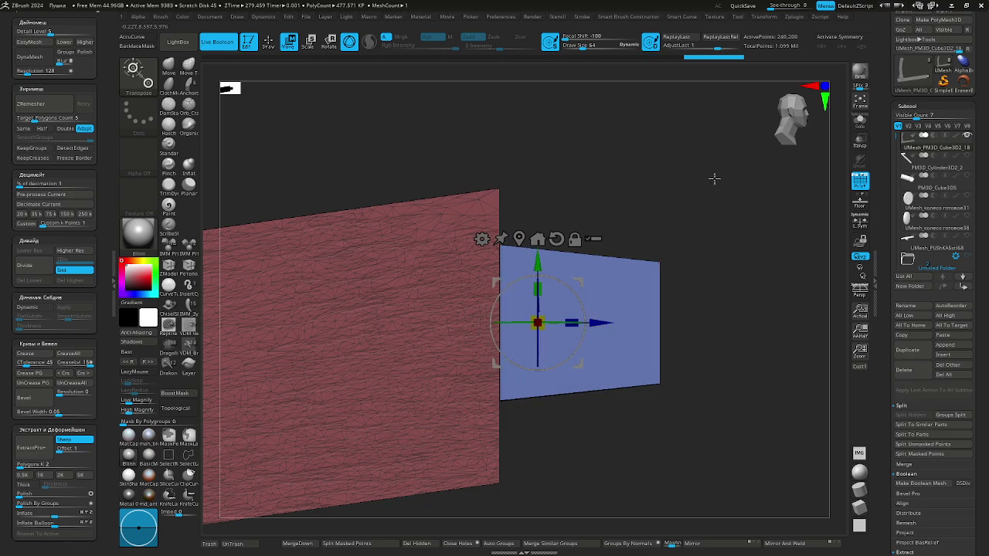
- Duplicate the frame subtool with the tapered block and place the transform gizmo on the copy's block
{"action": "mouse_move", "coordinate": [713, 177]}
{"action": "left_mouse_down"}
{"action": "mouse_move", "coordinate": [685, 260]}
{"action": "mouse_move", "coordinate": [706, 170]}
{"action": "left_mouse_up"}
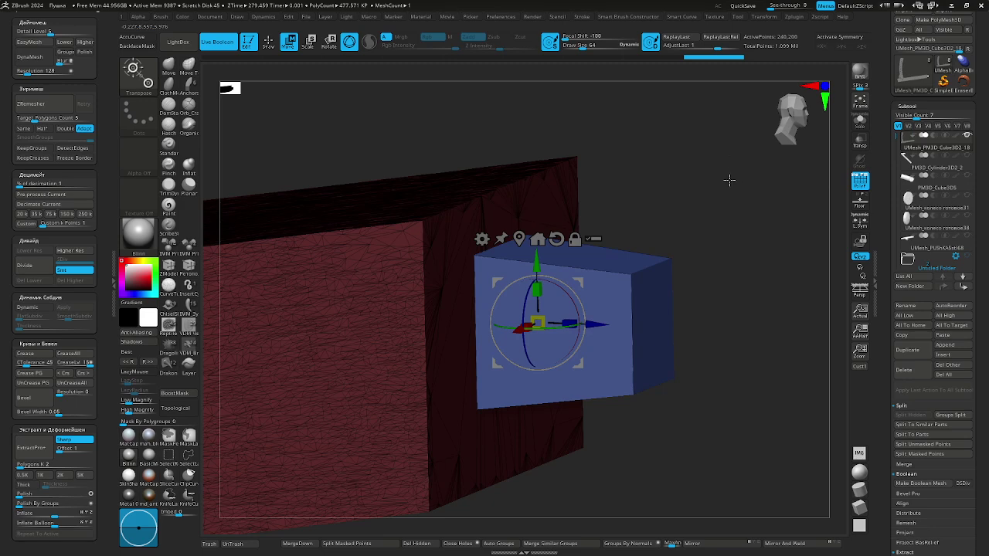
{"action": "left_click", "coordinate": [816, 86]}
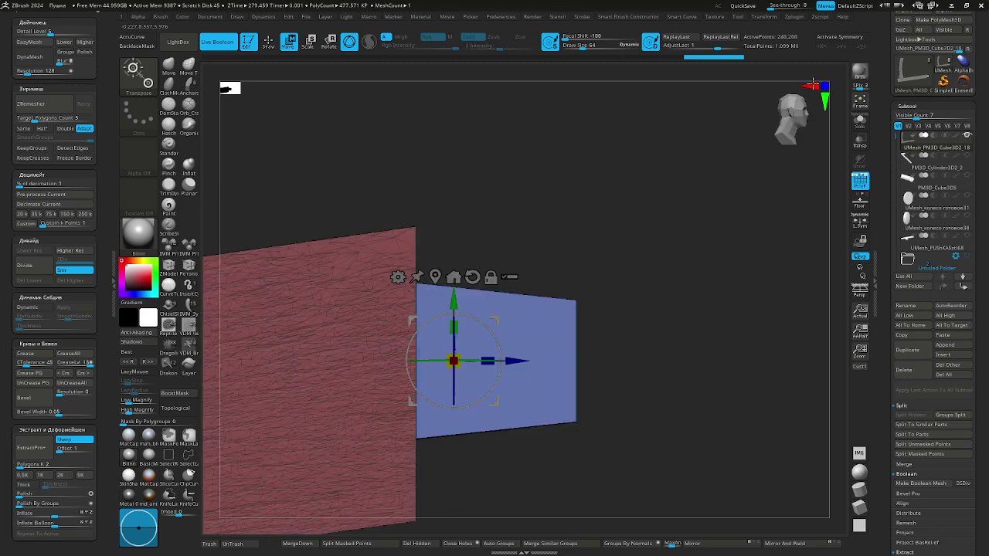
{"action": "left_click_drag", "start_coordinate": [610, 216], "coordinate": [662, 171], "text": "alt"}
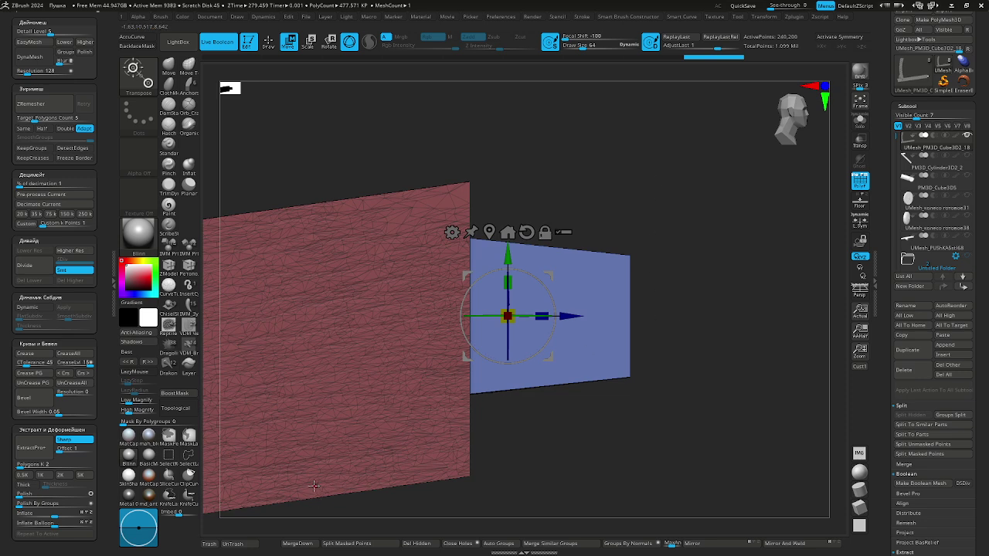
{"action": "left_click", "coordinate": [908, 351]}
{"action": "left_click", "coordinate": [593, 359]}
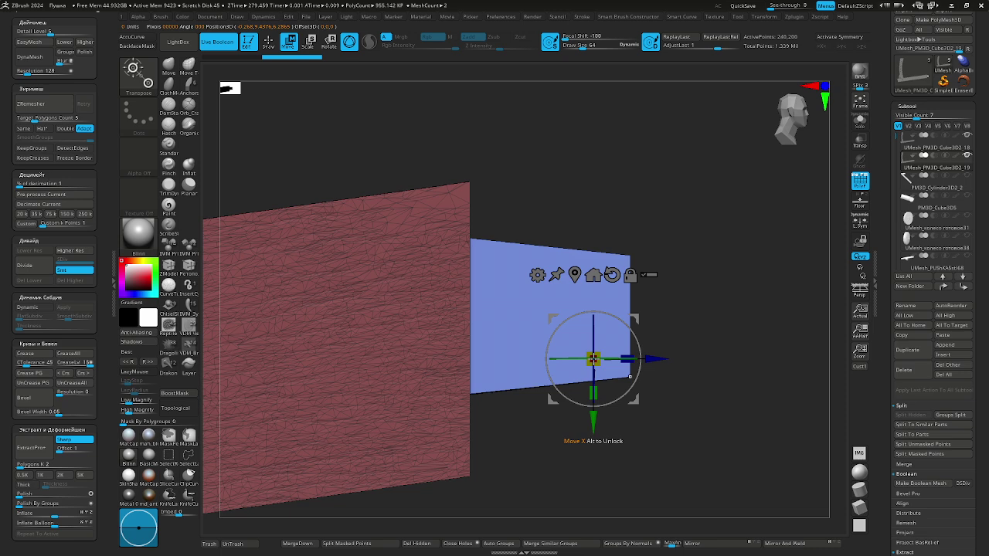
- Isolate the tapered block in the duplicated subtool, hide the original frame, and delete the copy's hidden frame geometry
{"action": "key", "text": "q"}
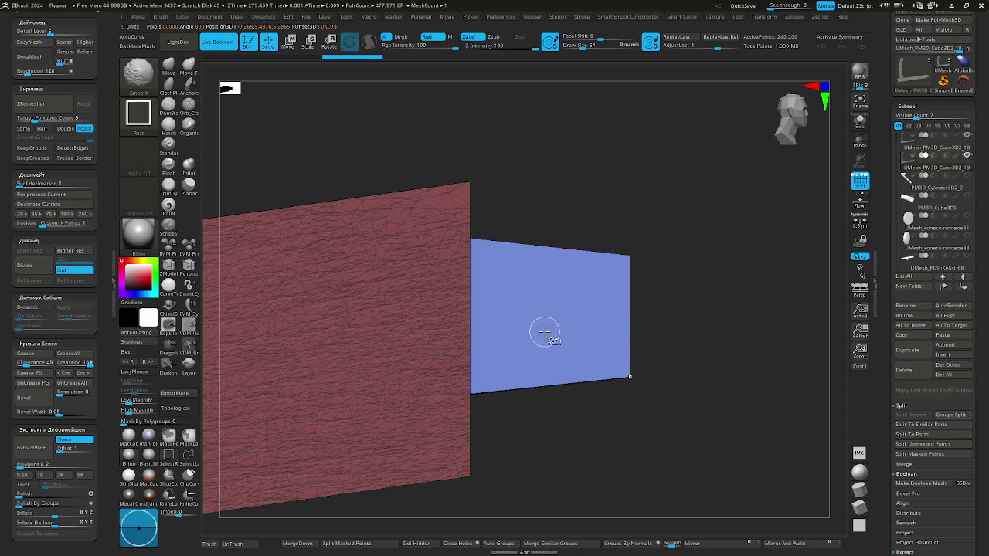
{"action": "left_click", "coordinate": [545, 332], "text": "ctrl+shift"}
{"action": "left_click", "coordinate": [545, 332], "text": "ctrl+shift"}
{"action": "left_click", "coordinate": [544, 332], "text": "ctrl+shift"}
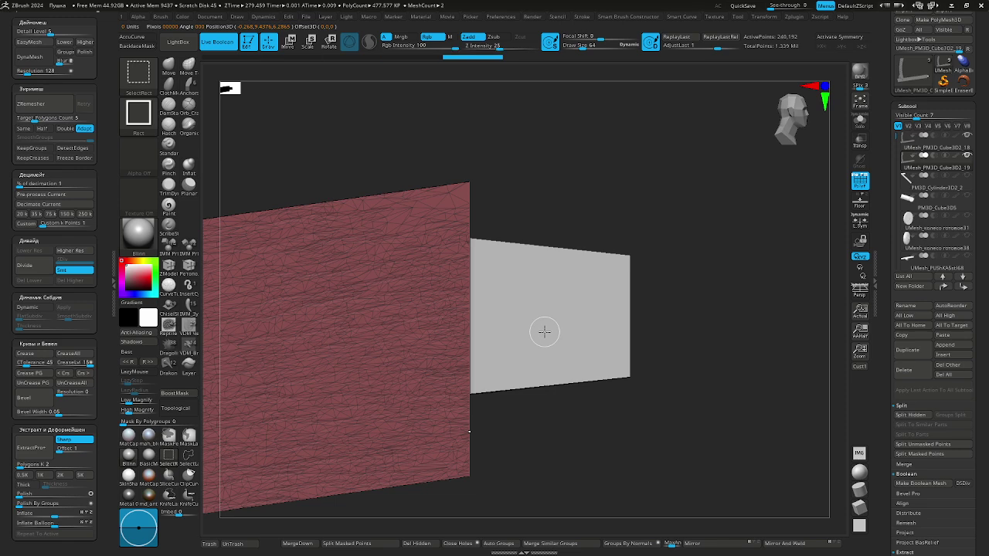
{"action": "left_click", "coordinate": [685, 357], "text": "ctrl+shift"}
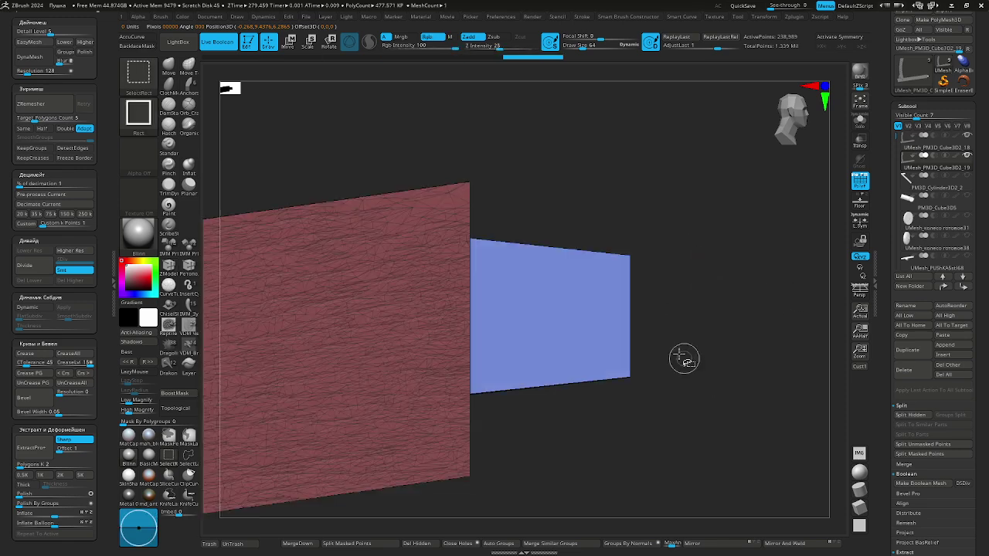
{"action": "left_click", "coordinate": [534, 327], "text": "ctrl+alt+shift"}
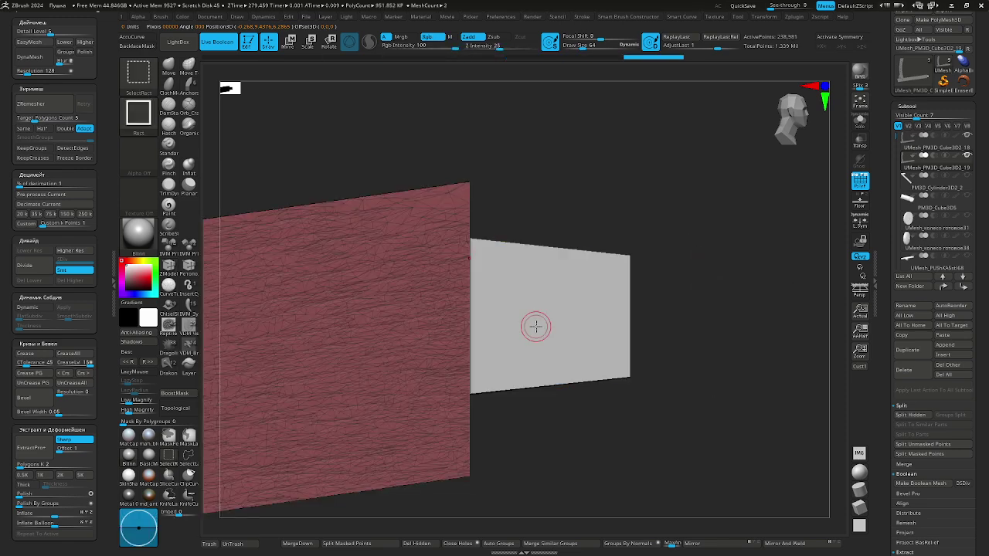
{"action": "left_click", "coordinate": [966, 137]}
{"action": "left_click_drag", "start_coordinate": [704, 274], "coordinate": [707, 323], "text": "ctrl+shift"}
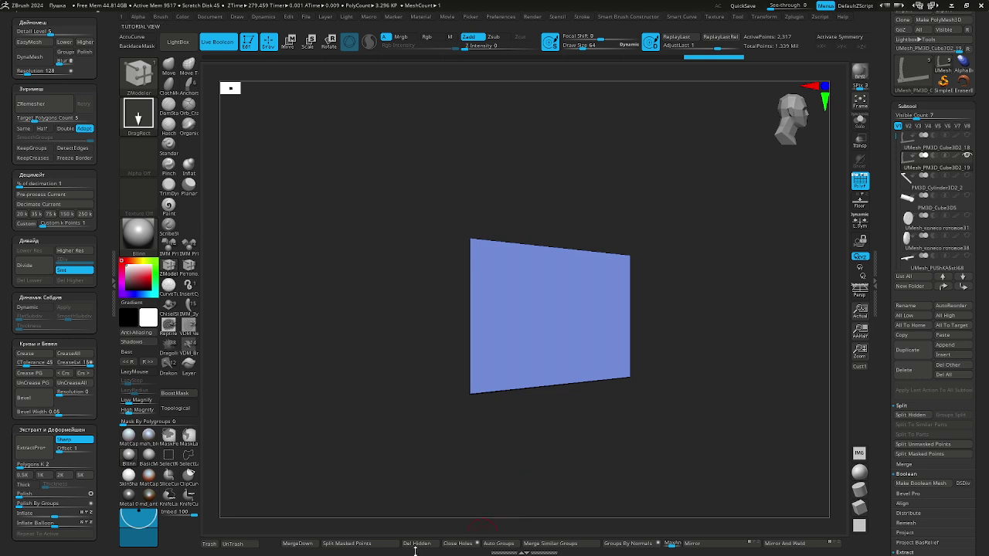
{"action": "left_click", "coordinate": [420, 545]}
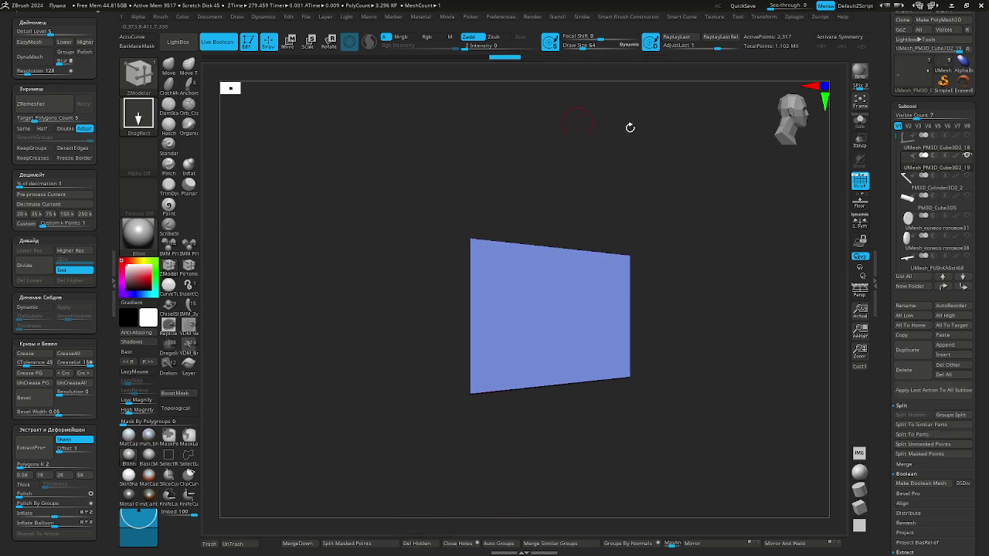
- Show the original frame again and, with transparency on, scale the separated block up slightly about its centre so it overlaps the beam
{"action": "mouse_move", "coordinate": [967, 186]}
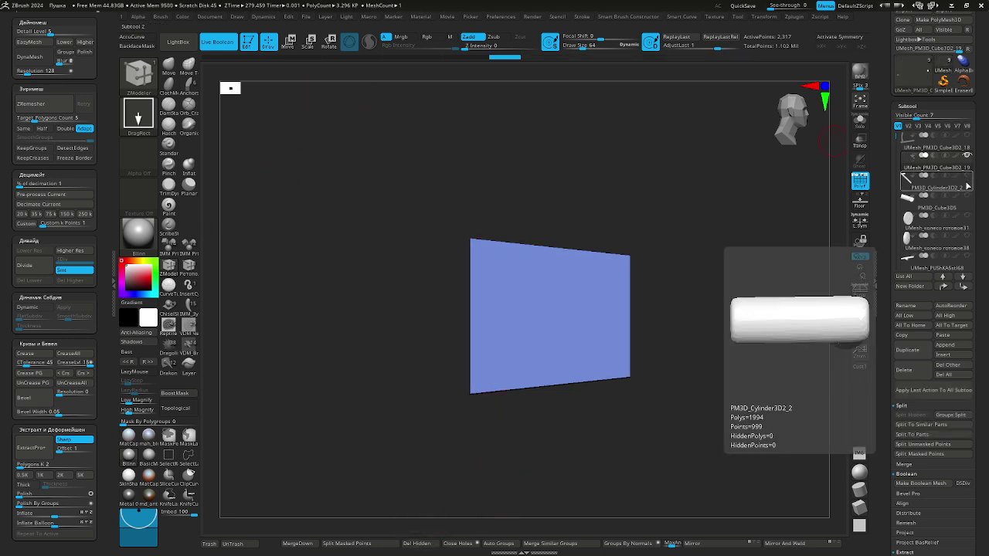
{"action": "left_click", "coordinate": [967, 137]}
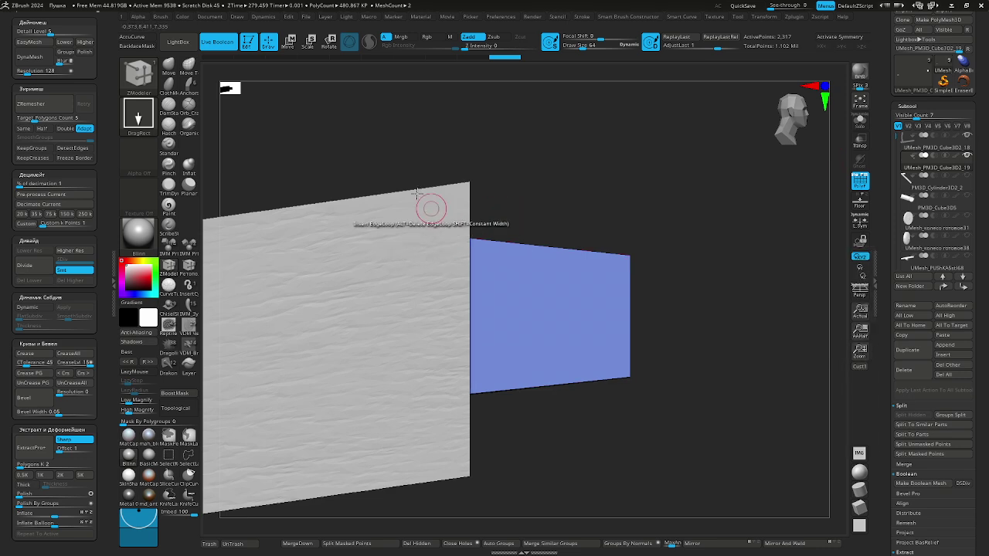
{"action": "left_click", "coordinate": [288, 44]}
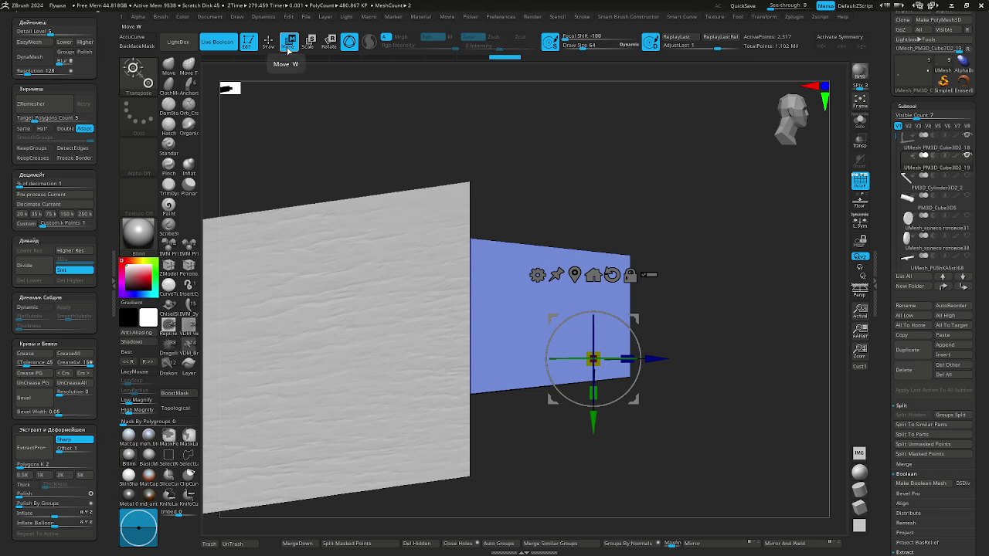
{"action": "left_click", "coordinate": [575, 275]}
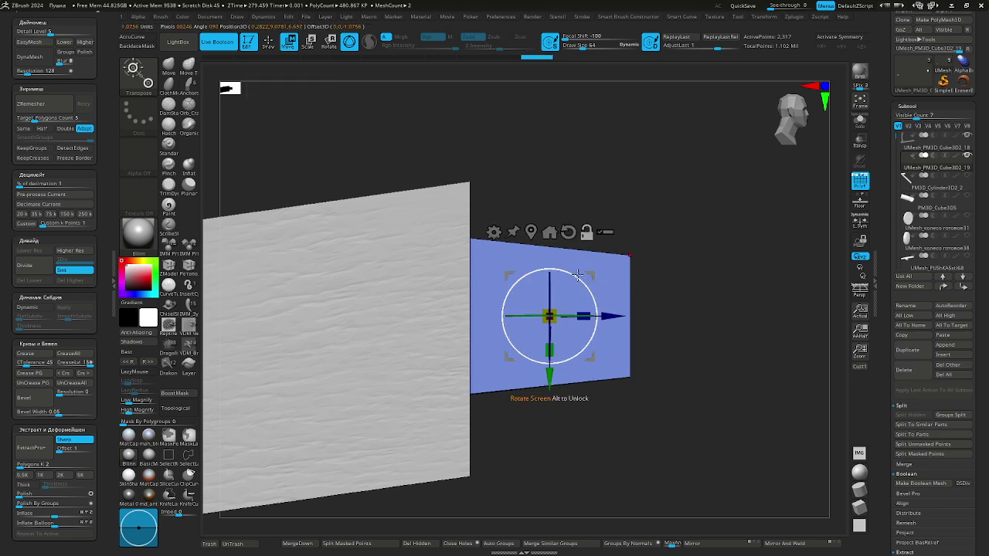
{"action": "left_click_drag", "start_coordinate": [551, 320], "coordinate": [560, 336]}
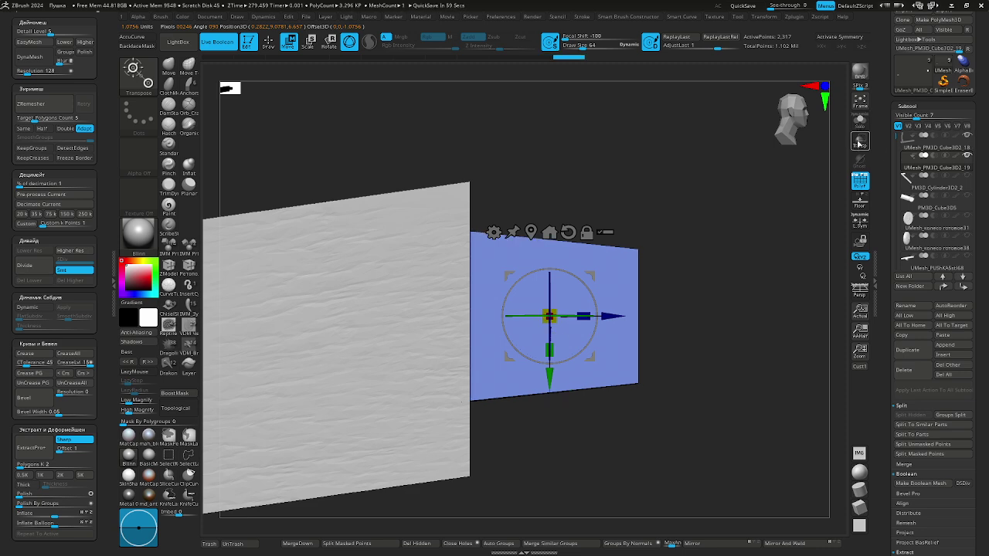
{"action": "left_click", "coordinate": [859, 142]}
{"action": "scroll", "coordinate": [572, 339], "scroll_direction": "up", "scroll_amount": 3}
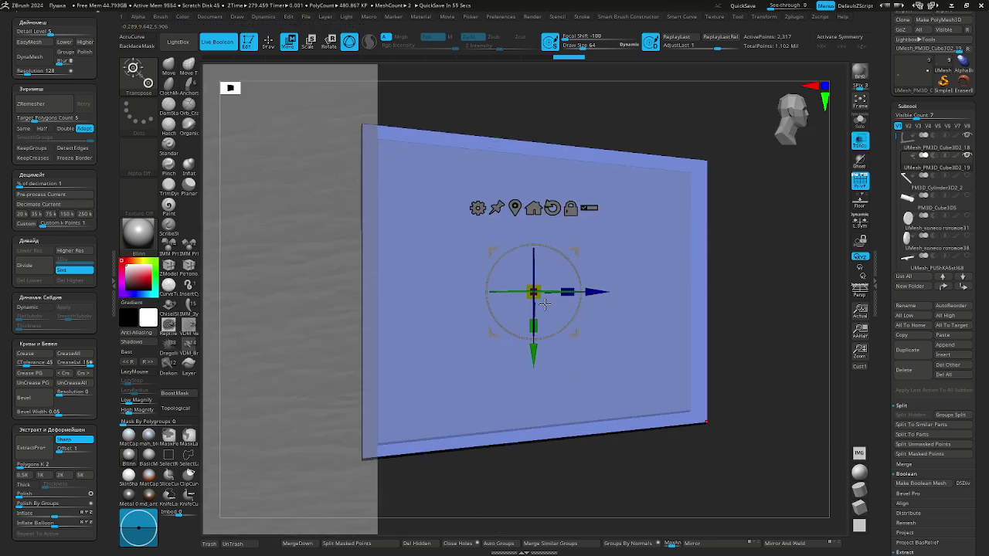
{"action": "left_click_drag", "start_coordinate": [541, 300], "coordinate": [549, 305]}
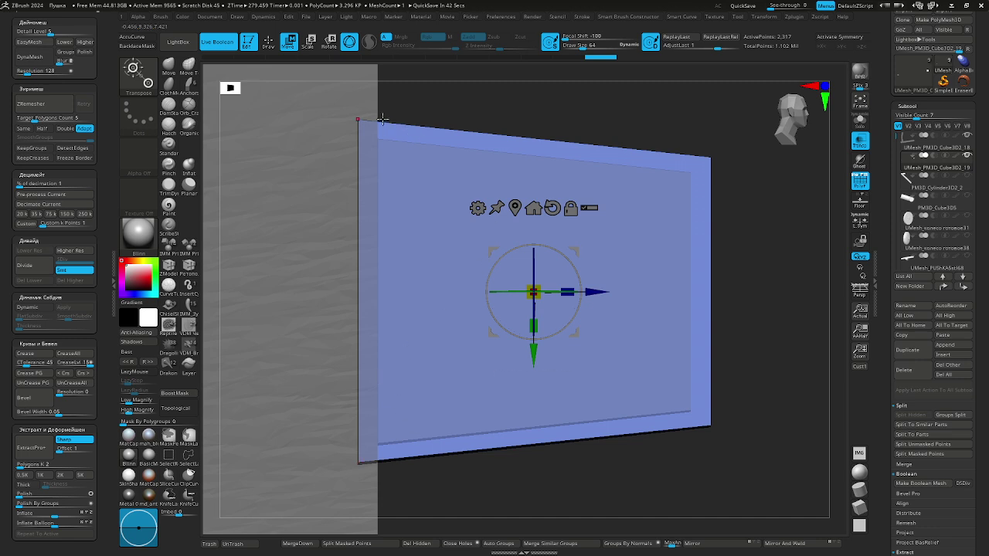
{"action": "right_click_drag", "start_coordinate": [508, 285], "coordinate": [551, 306], "text": "ctrl"}
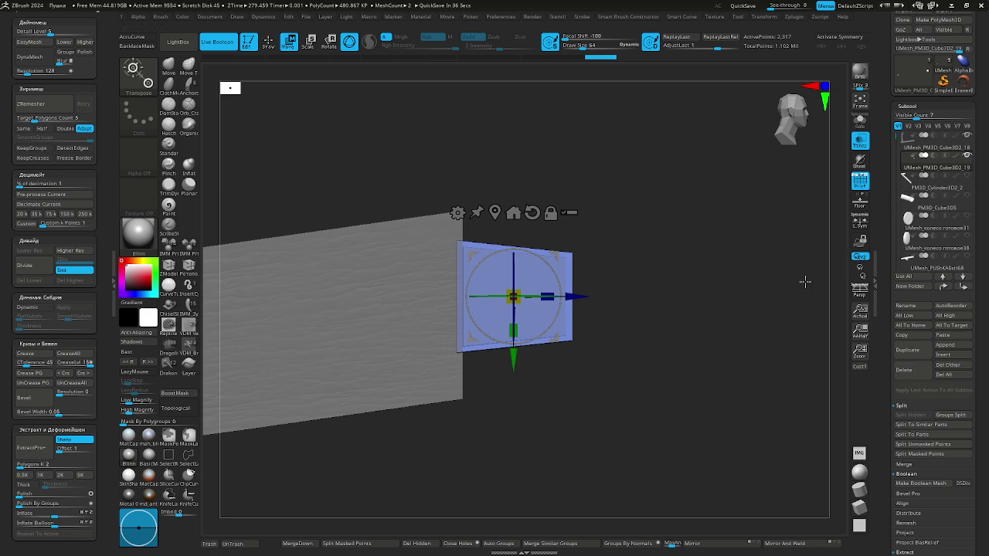
- Put the block in a new subtool folder with the default name, and move it into the existing folder holding the cannon body
{"action": "left_click", "coordinate": [909, 287]}
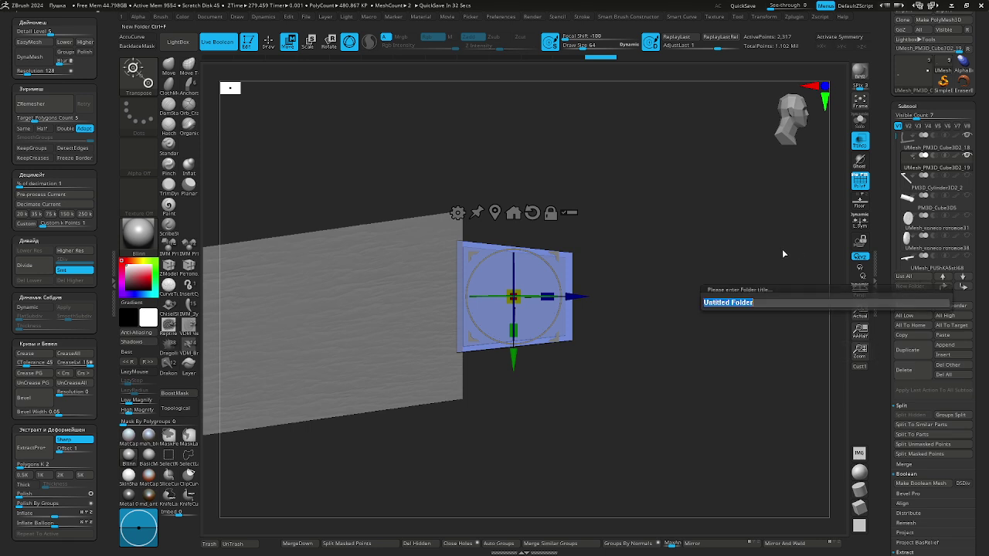
{"action": "key", "text": "Return"}
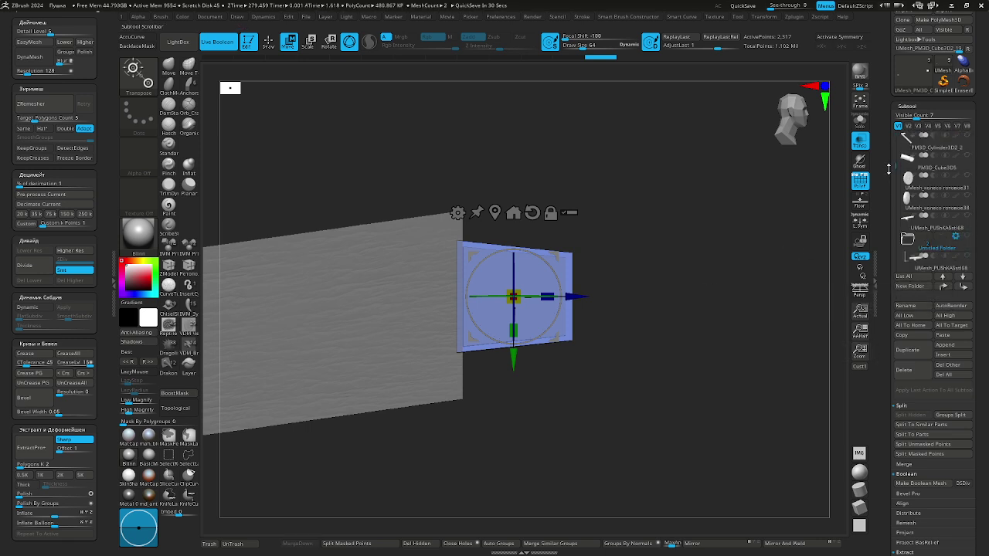
{"action": "mouse_move", "coordinate": [907, 147]}
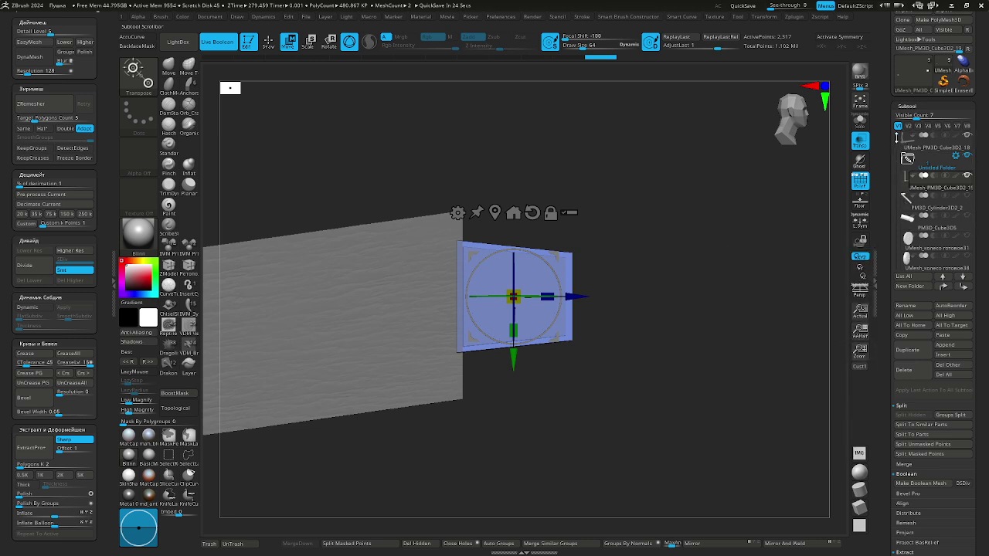
{"action": "mouse_move", "coordinate": [894, 141]}
{"action": "left_mouse_down"}
{"action": "mouse_move", "coordinate": [893, 165]}
{"action": "mouse_move", "coordinate": [894, 129]}
{"action": "left_mouse_up"}
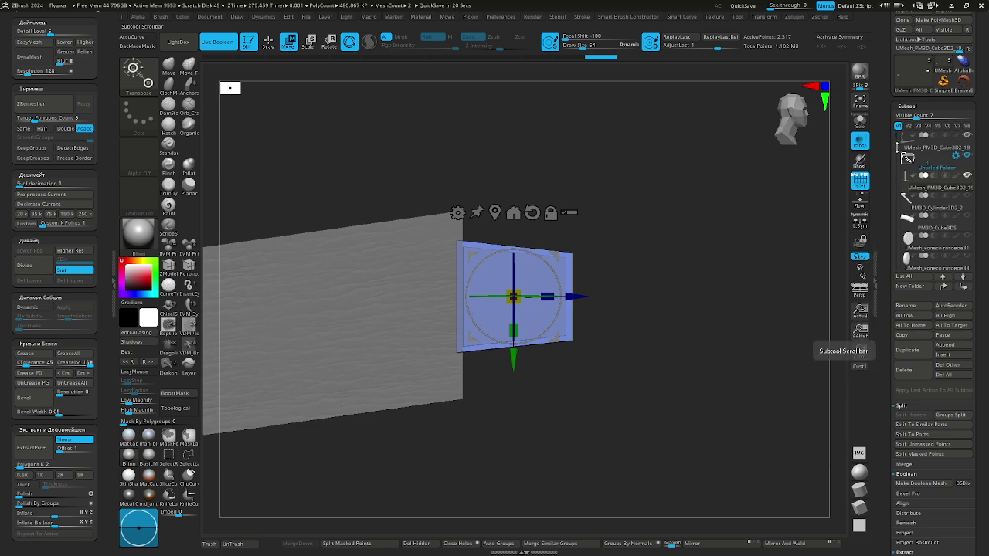
{"action": "mouse_move", "coordinate": [897, 137]}
{"action": "left_mouse_down"}
{"action": "mouse_move", "coordinate": [892, 190]}
{"action": "mouse_move", "coordinate": [890, 121]}
{"action": "left_mouse_up"}
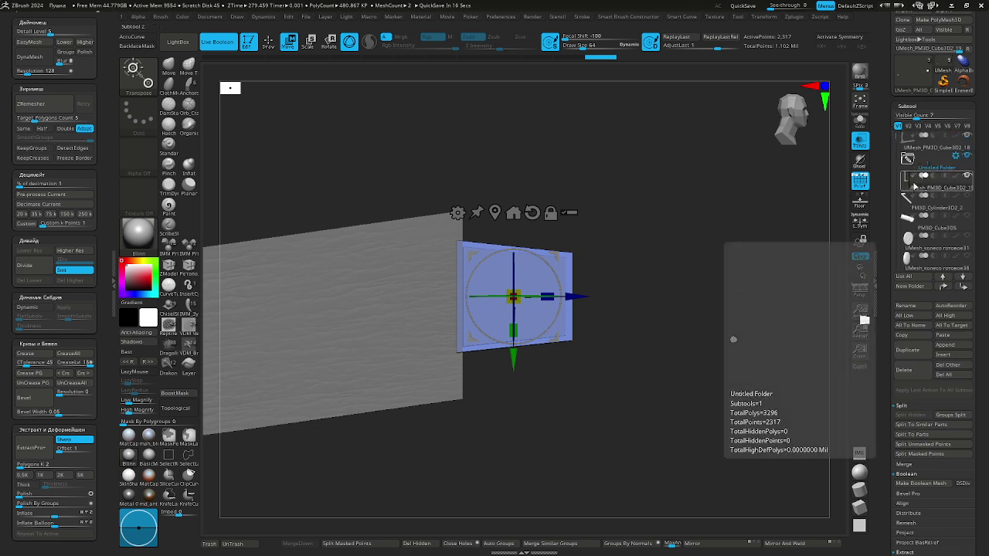
{"action": "mouse_move", "coordinate": [916, 187]}
{"action": "left_mouse_down"}
{"action": "mouse_move", "coordinate": [940, 324]}
{"action": "mouse_move", "coordinate": [930, 174]}
{"action": "left_mouse_up"}
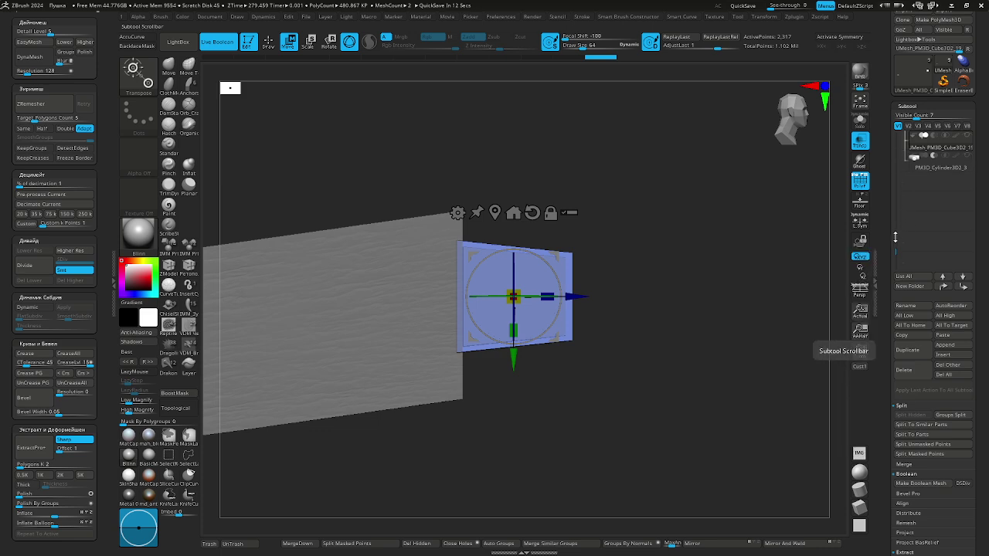
- Send the old cylinder PM3D_Cylinder3D2_3 from the cannon body's folder to the trash
{"action": "left_click_drag", "start_coordinate": [896, 251], "coordinate": [890, 202]}
{"action": "left_click", "coordinate": [931, 187]}
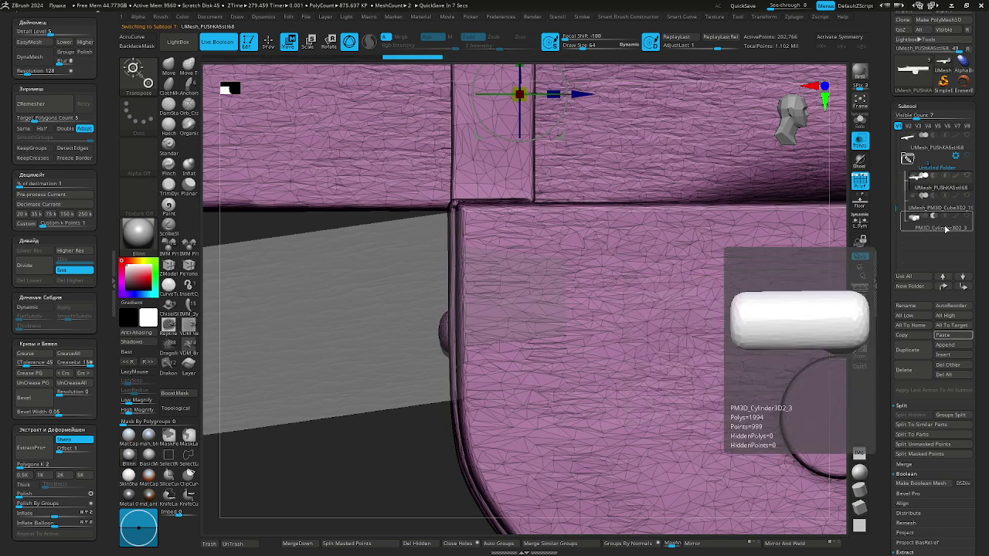
{"action": "left_click", "coordinate": [926, 229]}
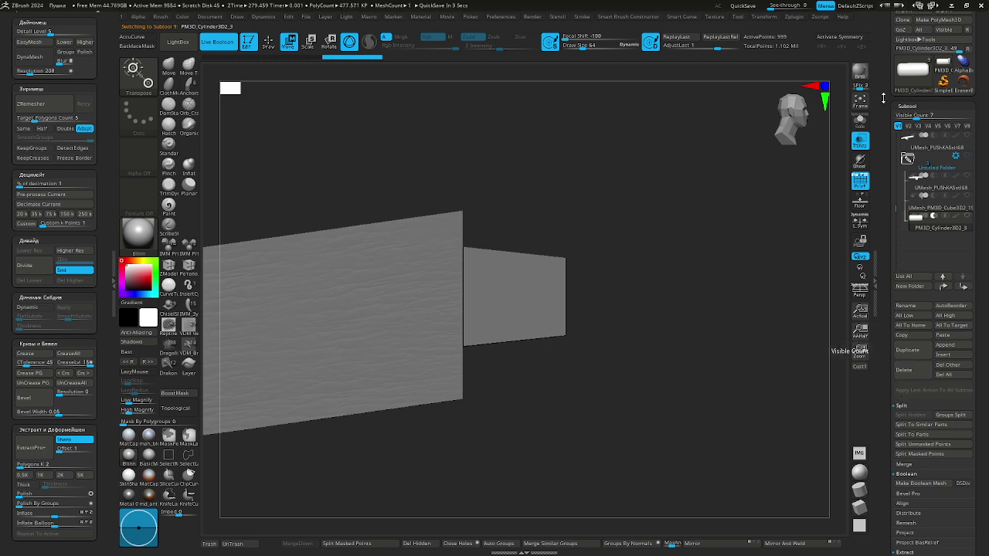
{"action": "left_click", "coordinate": [210, 544]}
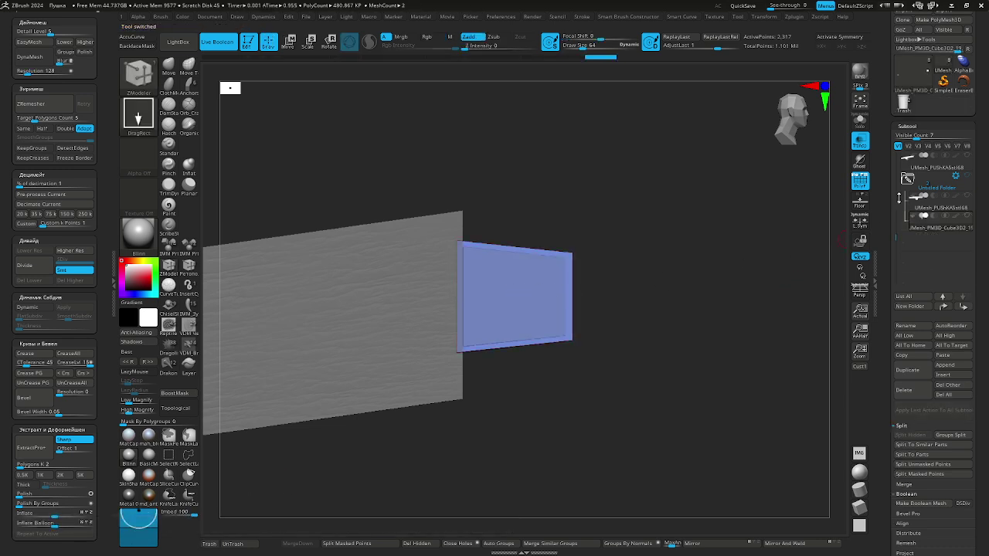
- Hide the frame, show the cannon body inside the folder, and inspect where the block meets the body
{"action": "left_click_drag", "start_coordinate": [896, 179], "coordinate": [896, 226]}
{"action": "left_click", "coordinate": [968, 157]}
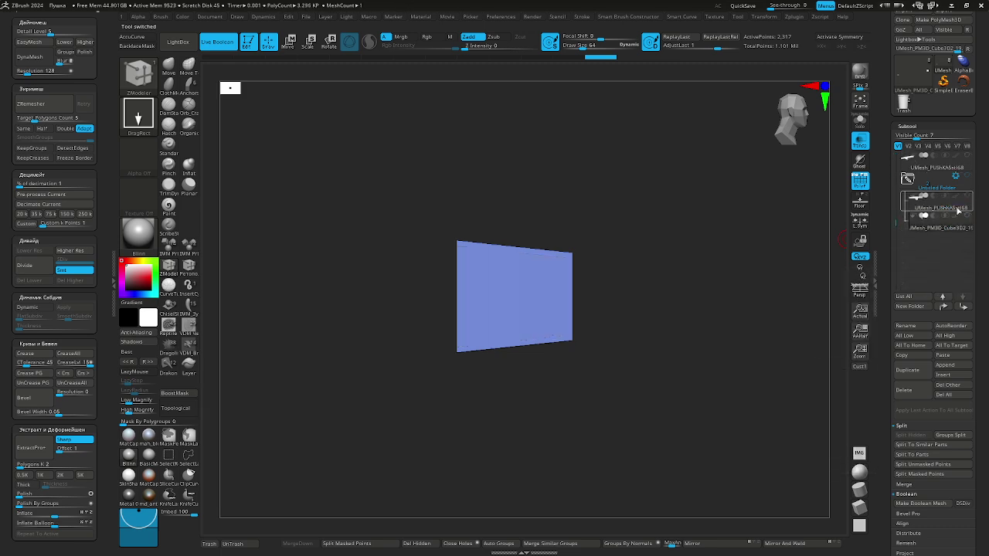
{"action": "left_click", "coordinate": [967, 198]}
{"action": "right_click_drag", "start_coordinate": [487, 311], "coordinate": [362, 354]}
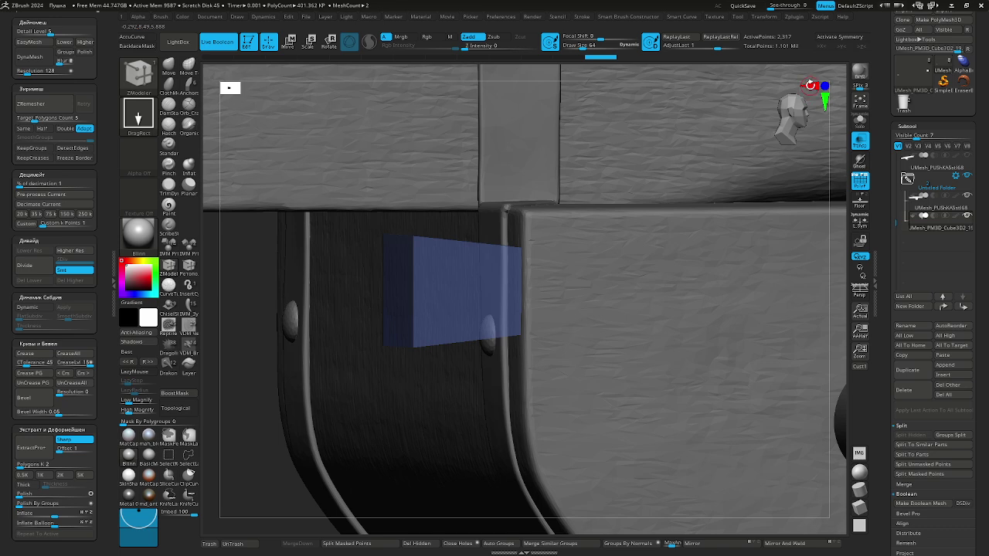
{"action": "left_click", "coordinate": [811, 85]}
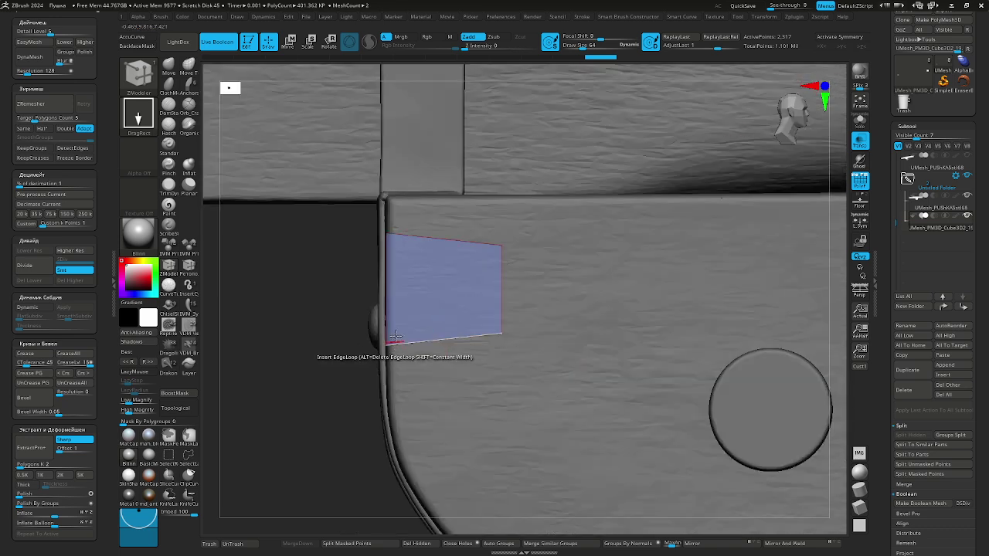
{"action": "key", "text": "minus"}
{"action": "key", "text": "minus"}
{"action": "right_click_drag", "start_coordinate": [368, 405], "coordinate": [384, 409]}
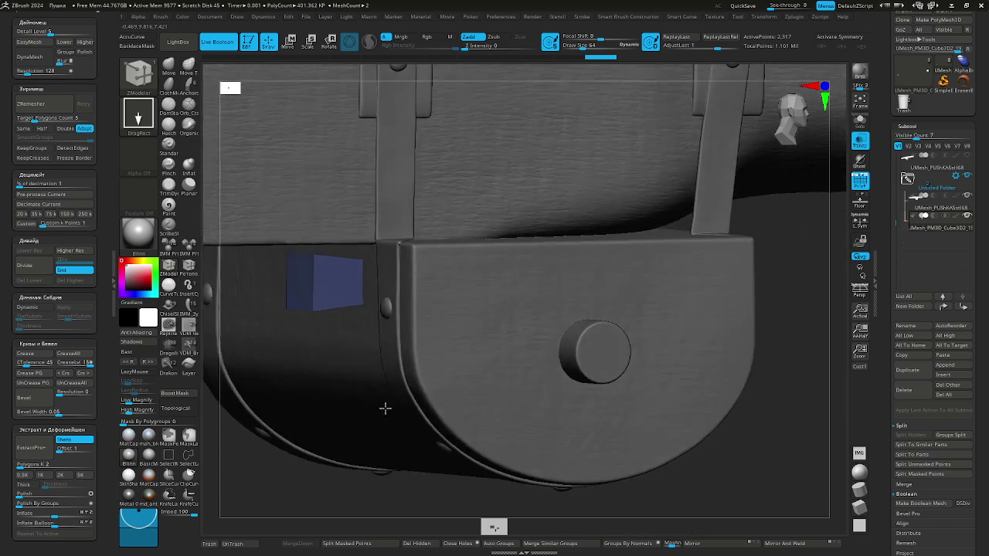
{"action": "left_click_drag", "start_coordinate": [385, 408], "coordinate": [378, 404]}
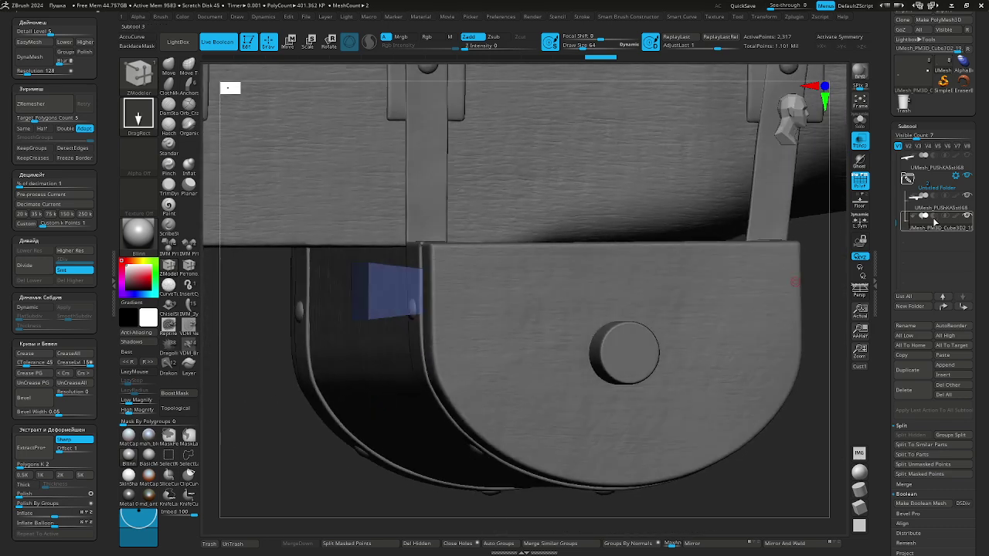
- Set the block subtool to Boolean subtraction and turn off transparency to preview its cut in the cannon body
{"action": "mouse_move", "coordinate": [935, 218]}
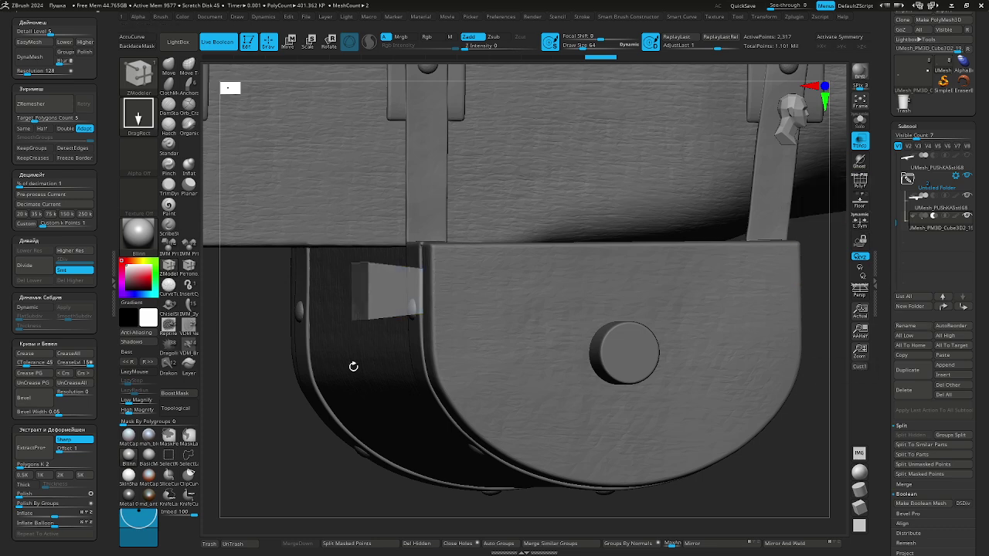
{"action": "left_click", "coordinate": [859, 141]}
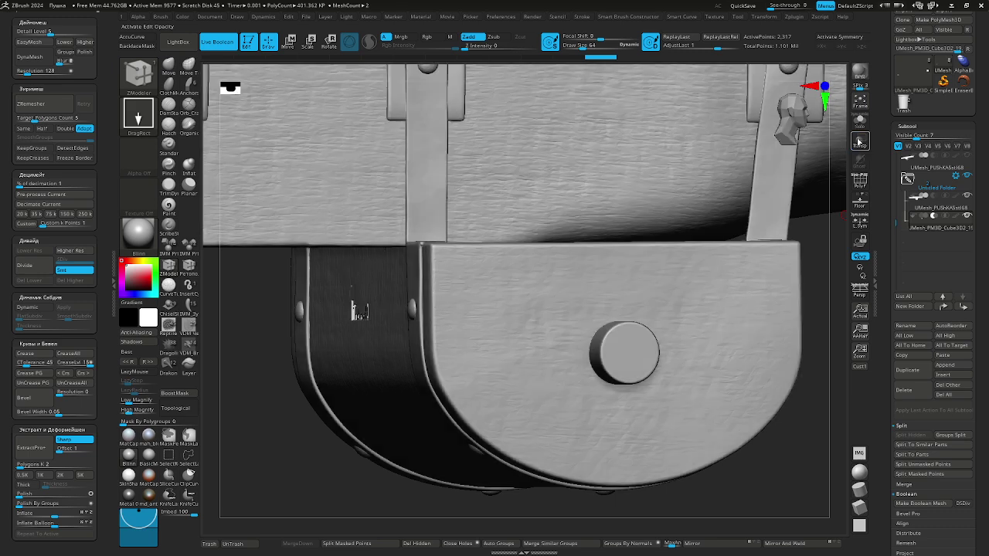
{"action": "mouse_move", "coordinate": [254, 442]}
{"action": "left_mouse_down"}
{"action": "mouse_move", "coordinate": [280, 441]}
{"action": "mouse_move", "coordinate": [273, 435]}
{"action": "left_mouse_up"}
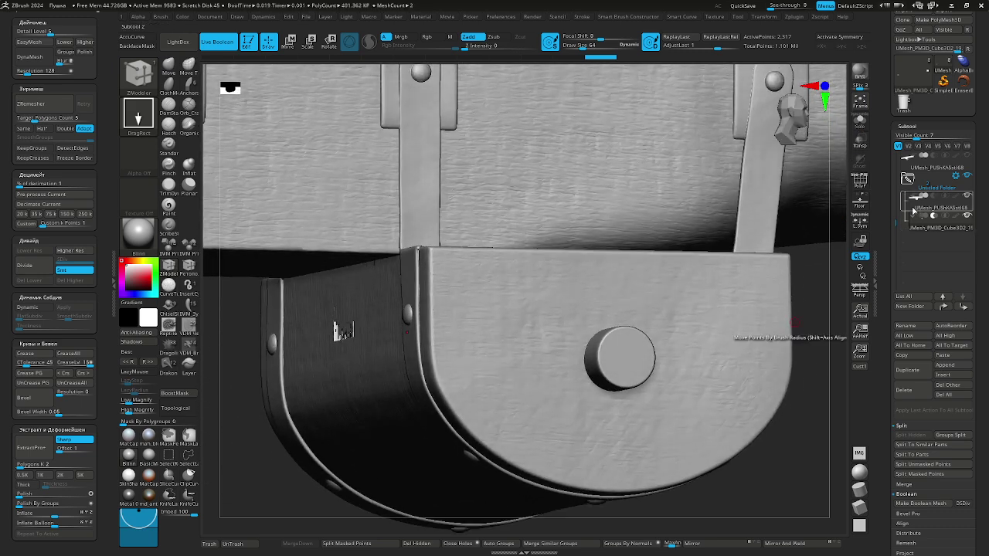
- Scale the subtracting block up uniformly by a factor of about 1.59 to enlarge the socket in the cannon body
{"action": "left_click", "coordinate": [289, 41]}
{"action": "key", "text": "equal"}
{"action": "key", "text": "equal"}
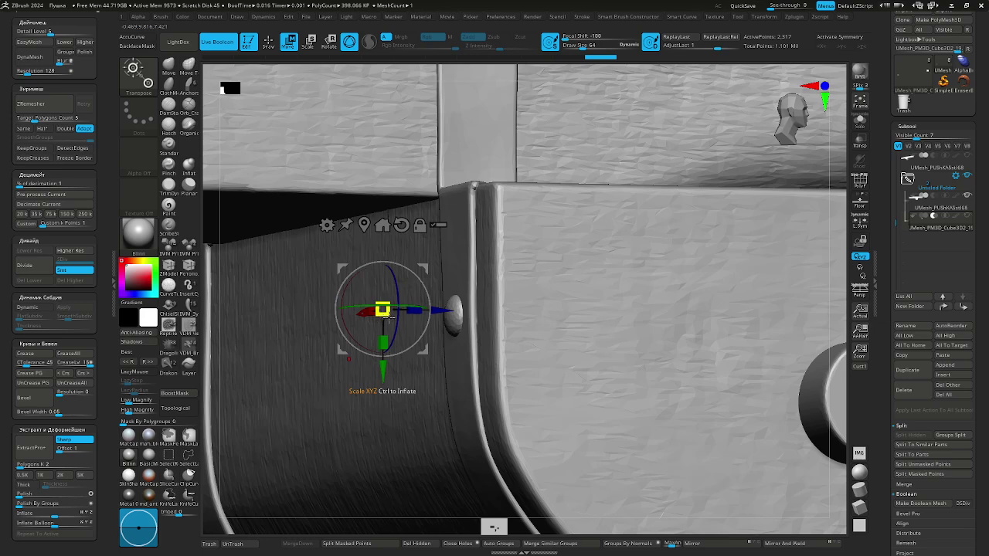
{"action": "left_click_drag", "start_coordinate": [389, 312], "coordinate": [390, 337]}
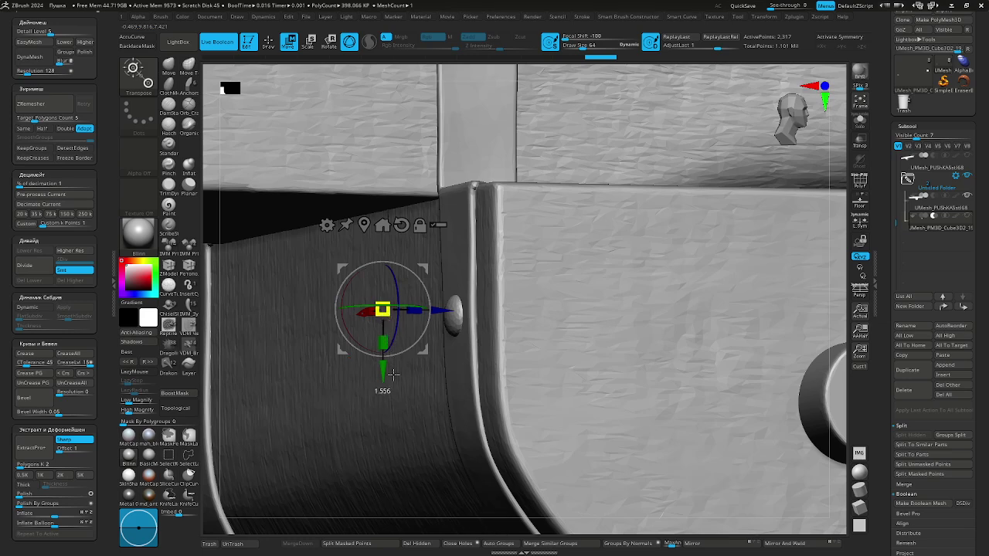
{"action": "left_click_drag", "start_coordinate": [393, 373], "coordinate": [401, 395]}
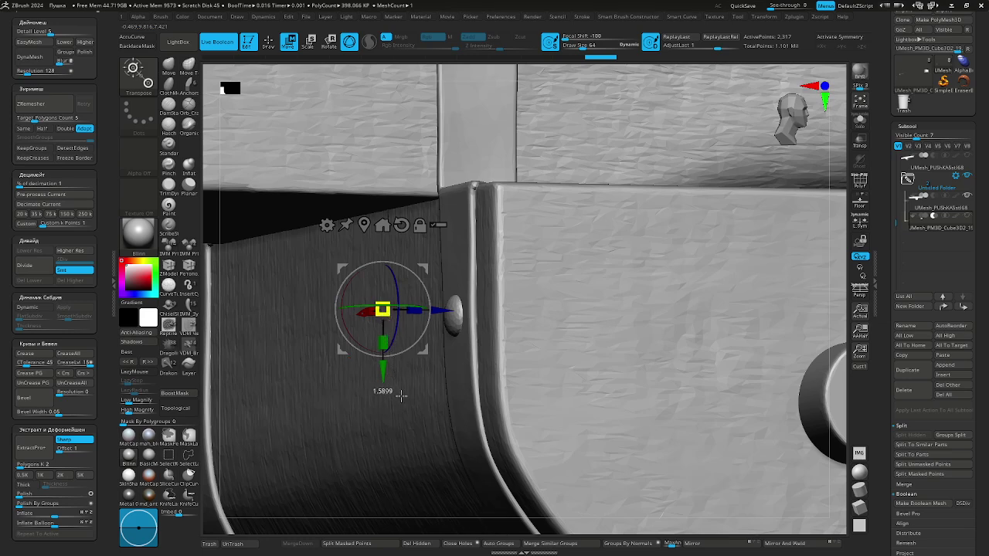